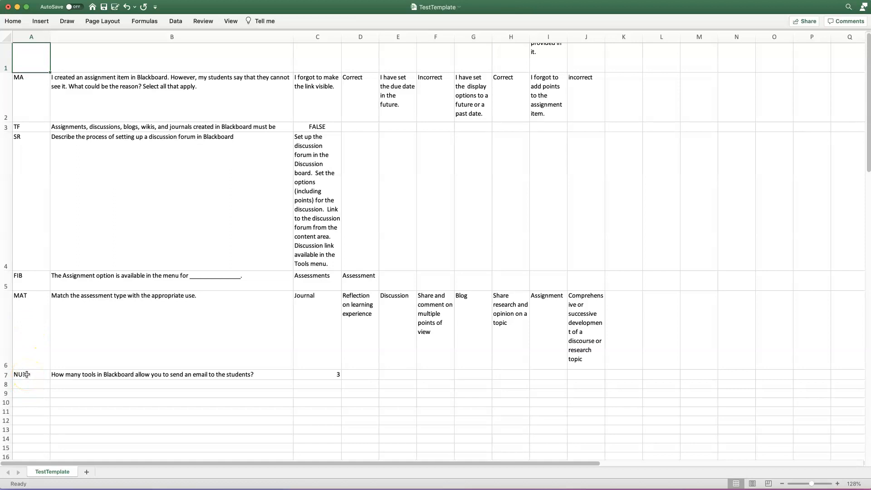
Step: Review the template's column layout: the question text in column B and the answer data in columns C to J
scroll(26, 374, "up", 3)
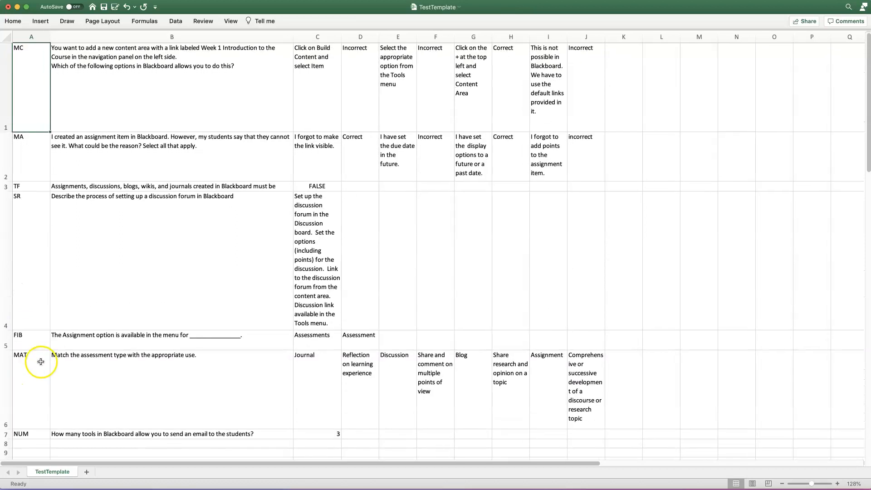
left_click(128, 35)
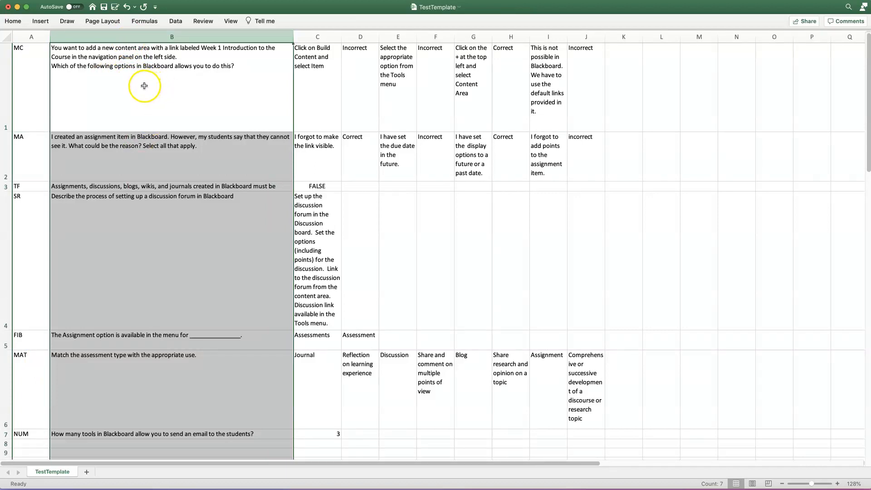
left_click(195, 57)
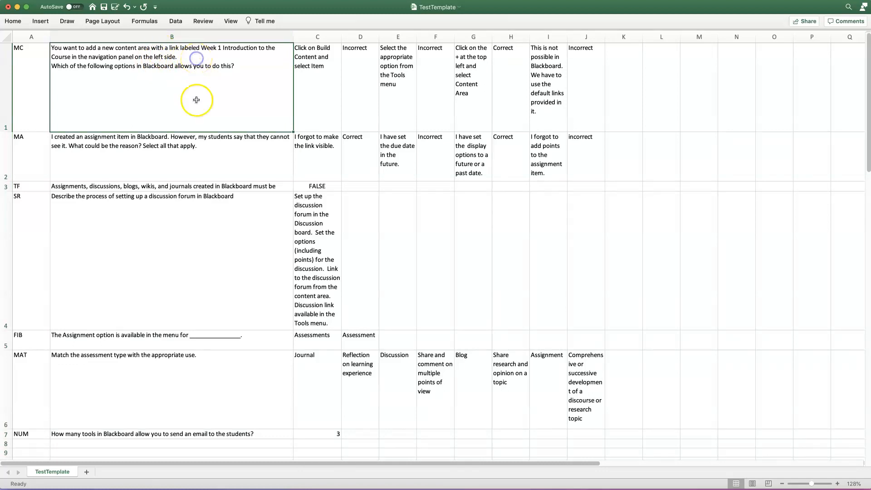
left_click(161, 166)
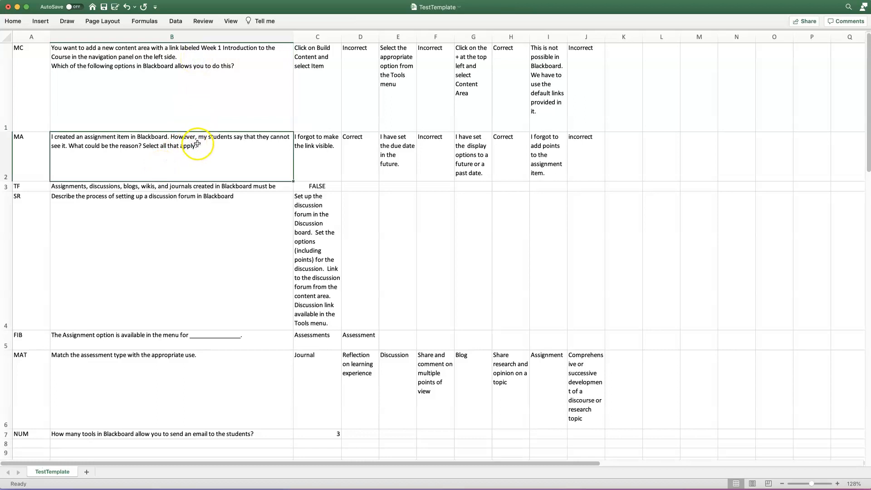
left_click(102, 187)
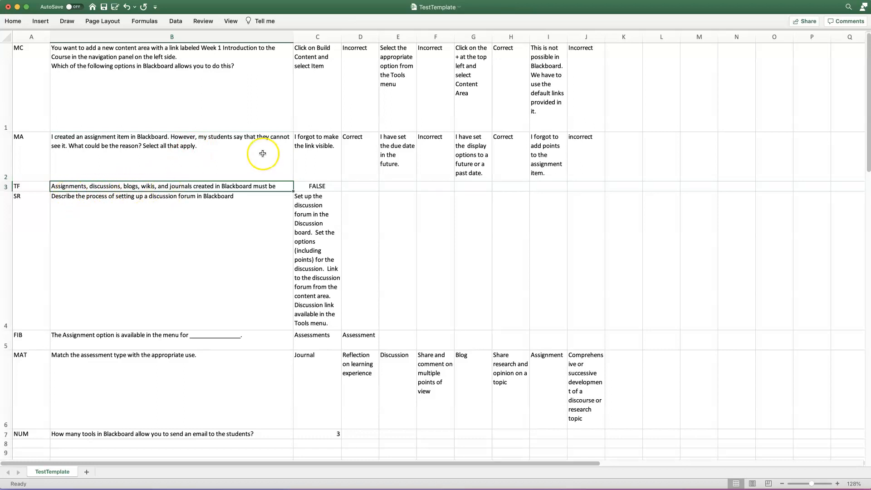
left_click_drag(317, 37, 597, 39)
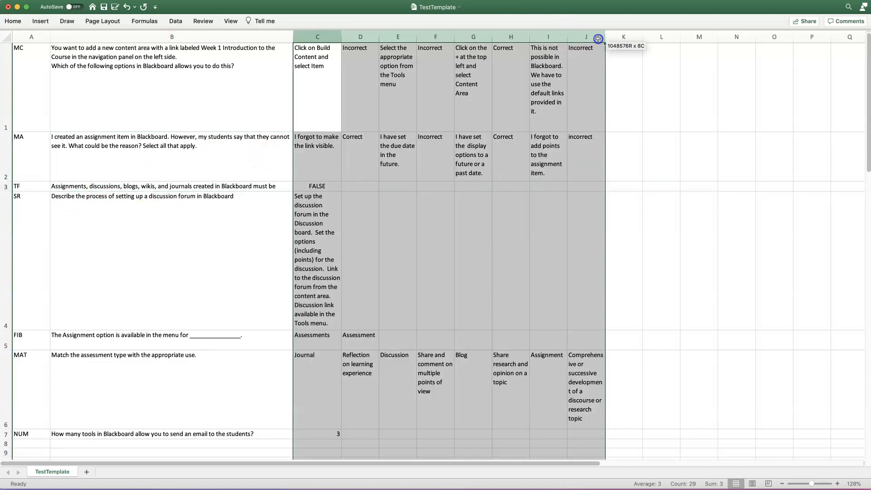
Step: Go through the multiple-choice question in row 1, cell by cell across its answer options and their markers
left_click(311, 97)
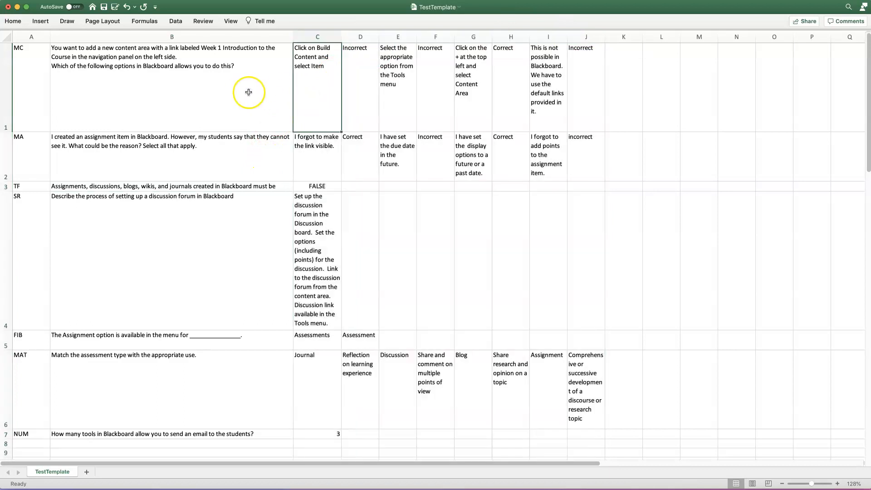
left_click(6, 73)
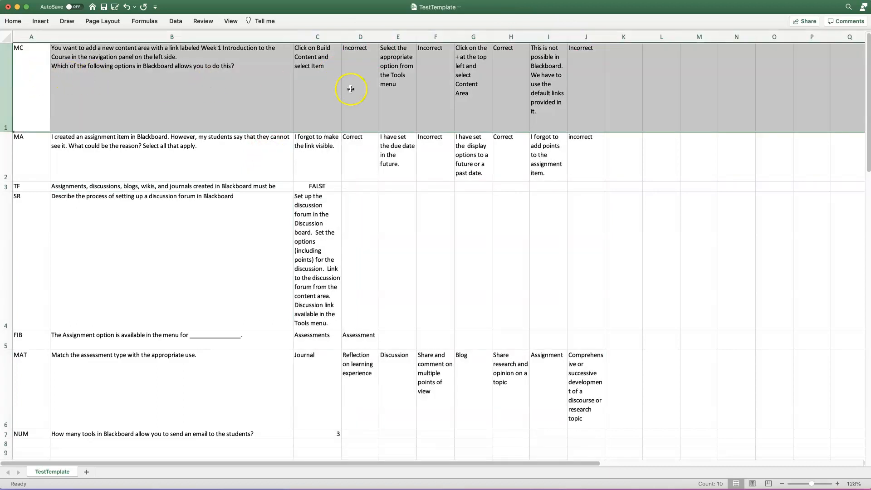
left_click(306, 92)
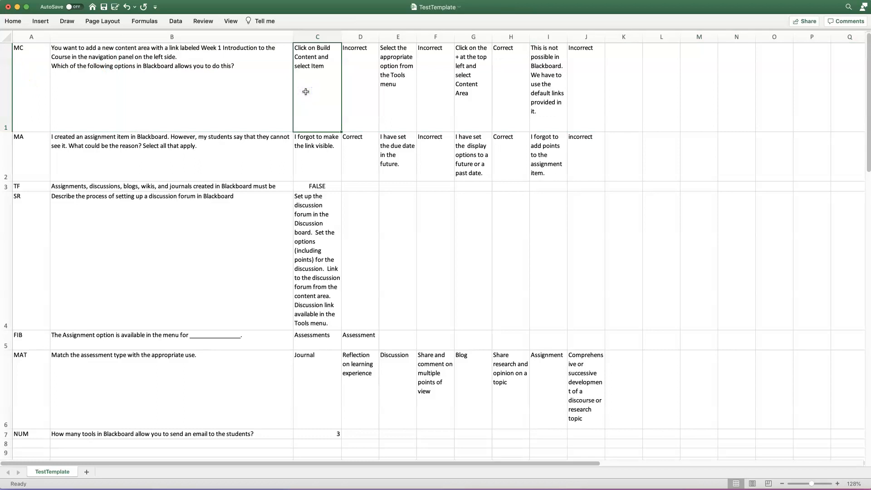
left_click(363, 87)
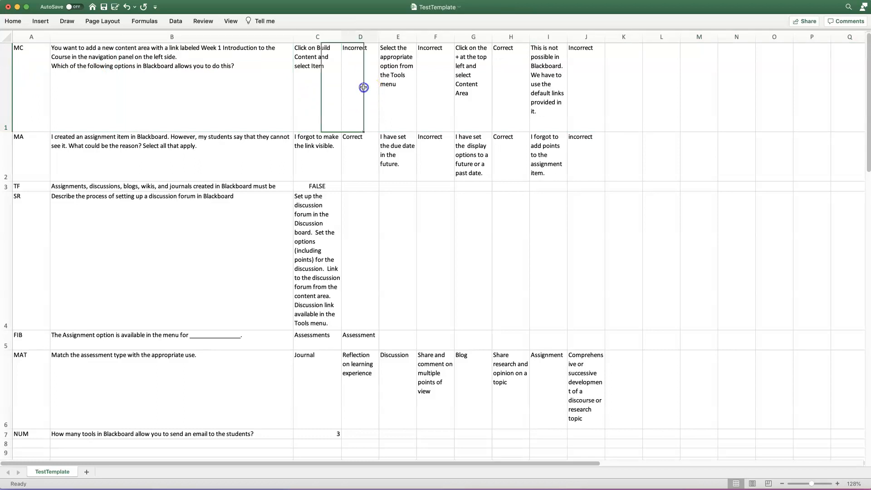
left_click(394, 102)
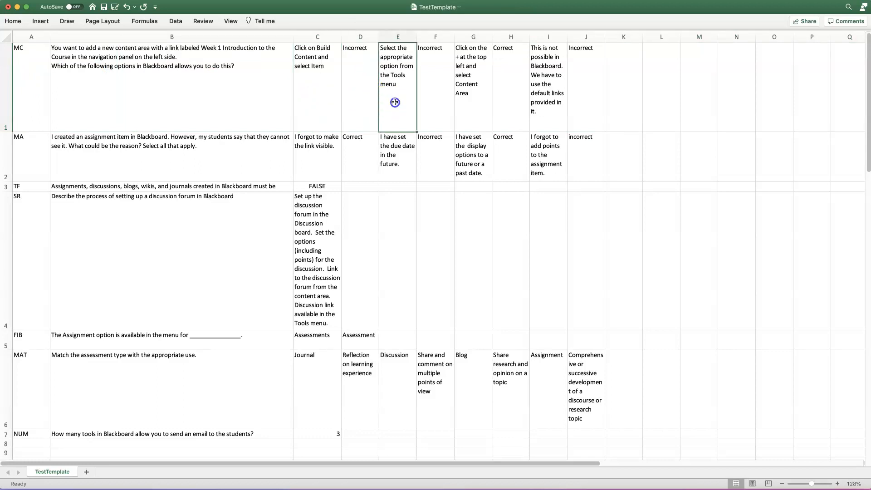
left_click(428, 92)
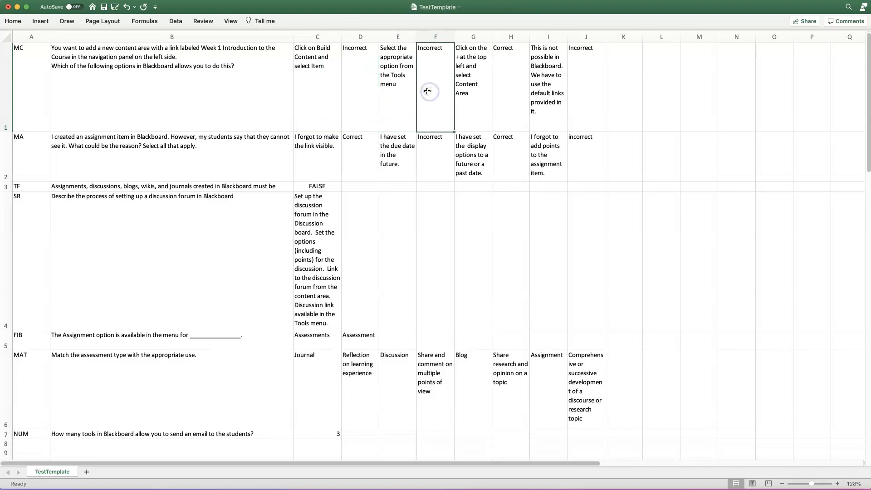
left_click(472, 107)
left_click(508, 90)
left_click(548, 97)
left_click(583, 97)
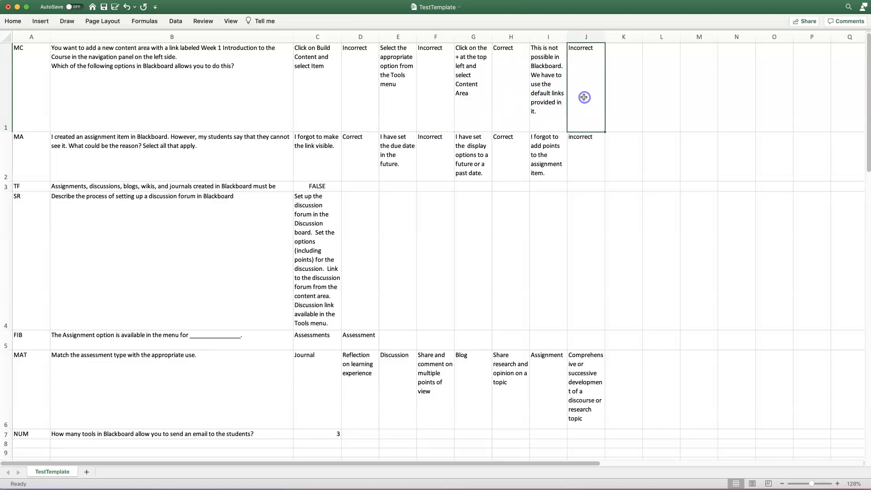
Step: Examine the row 1 answer range C1:J1 and check which options are marked correct or incorrect
left_click_drag(316, 75, 579, 89)
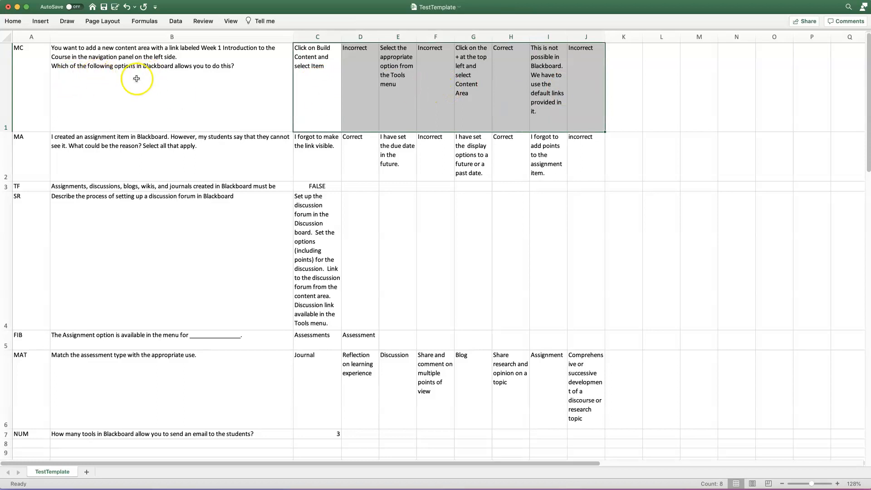
left_click(359, 87)
left_click(426, 86)
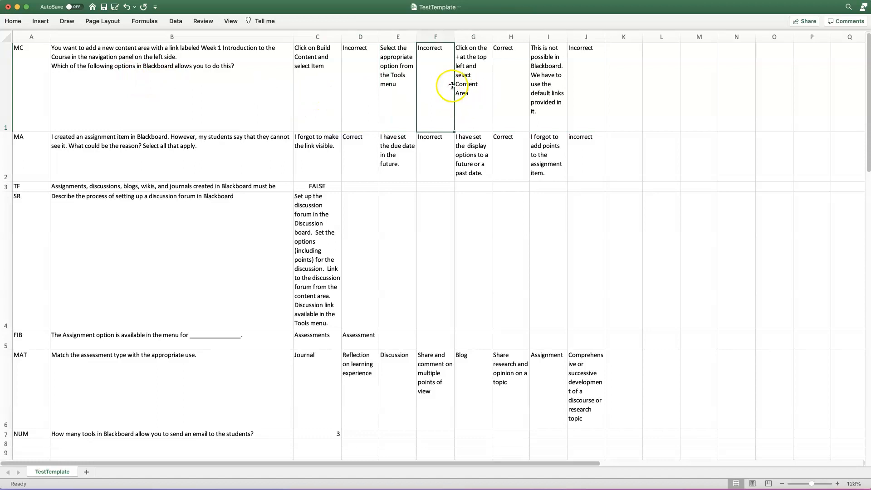
left_click(516, 85)
left_click(346, 84)
key("ctrl+Right")
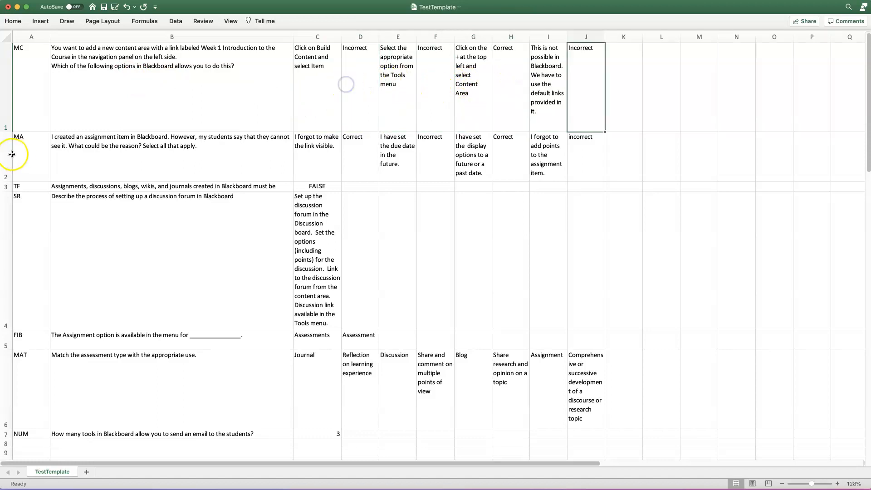
Step: Examine the multiple-answer question in row 2, checking its first answer options and their correct or incorrect markers
left_click(6, 155)
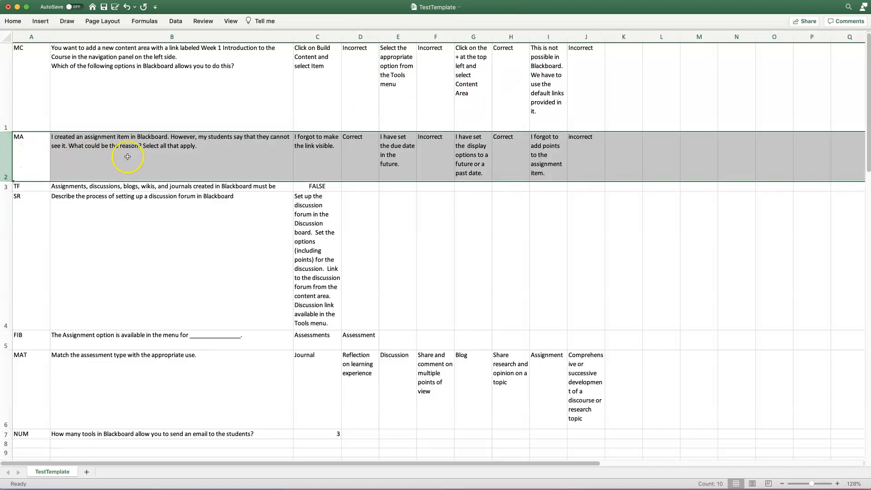
left_click(322, 156)
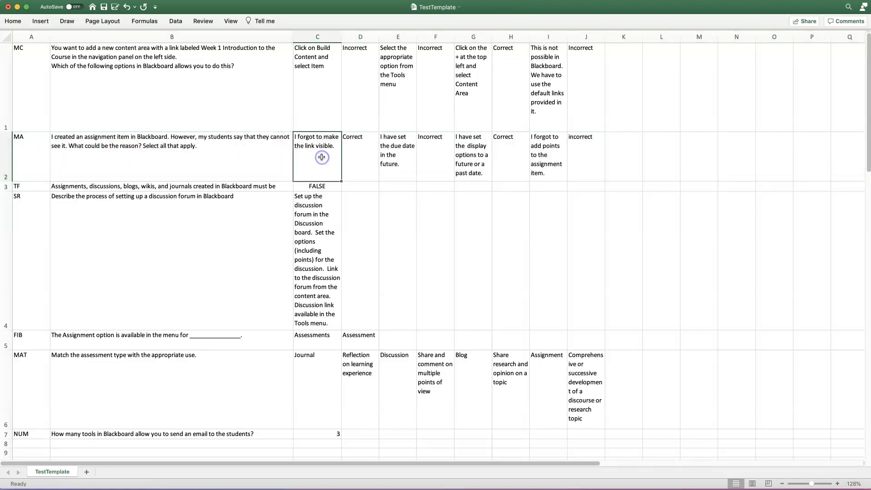
left_click(360, 159)
left_click(402, 162)
left_click(431, 162)
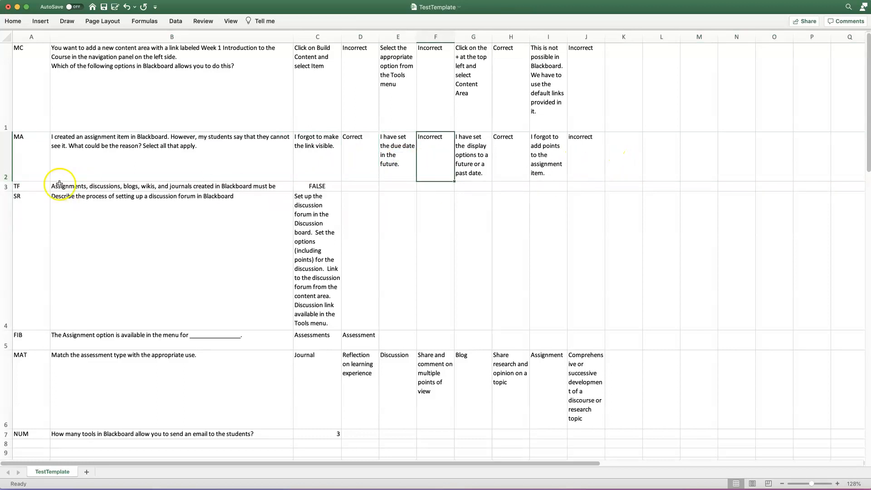
Step: Review the true/false question in row 3 and the short-response question in row 4, including their answer cells
left_click(5, 186)
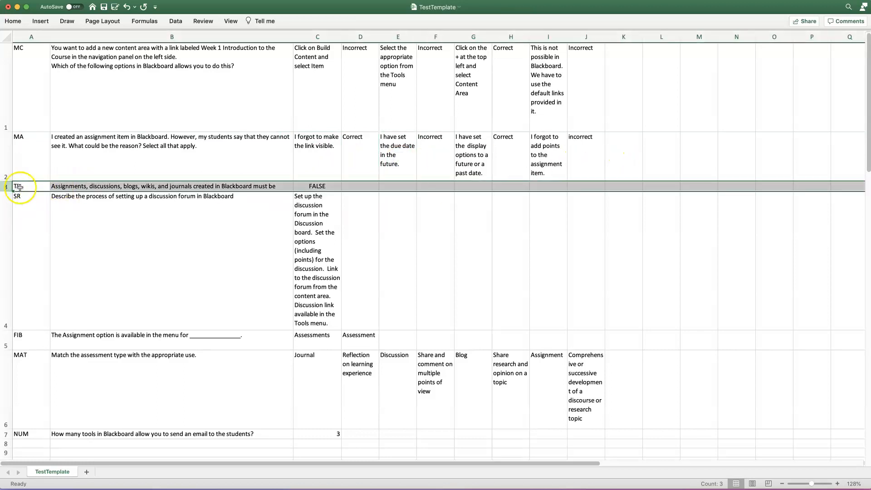
left_click(327, 186)
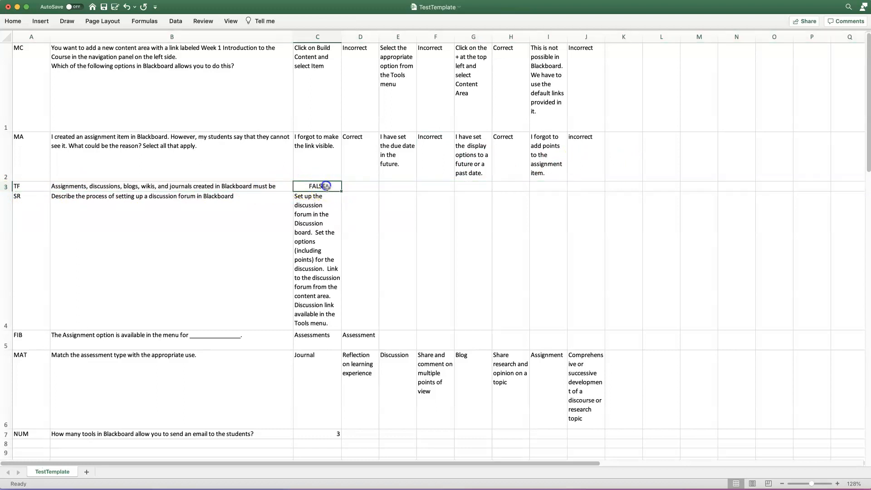
left_click(302, 196)
left_click(9, 219)
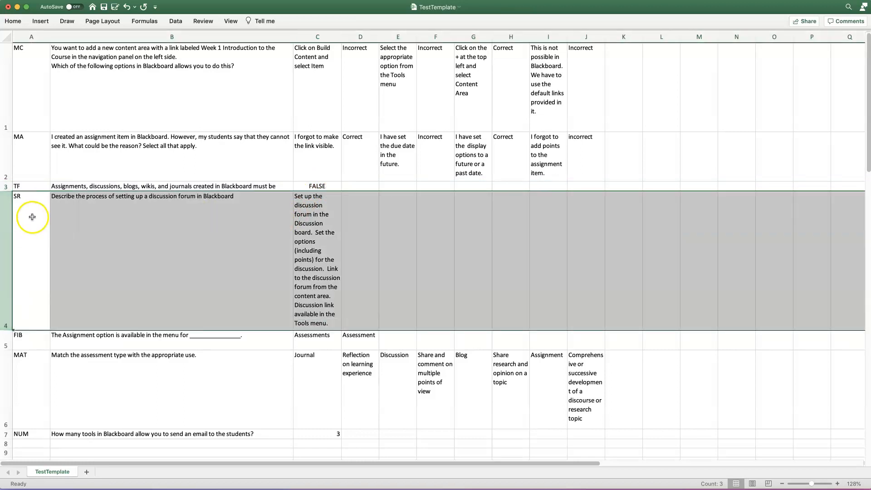
left_click(320, 233)
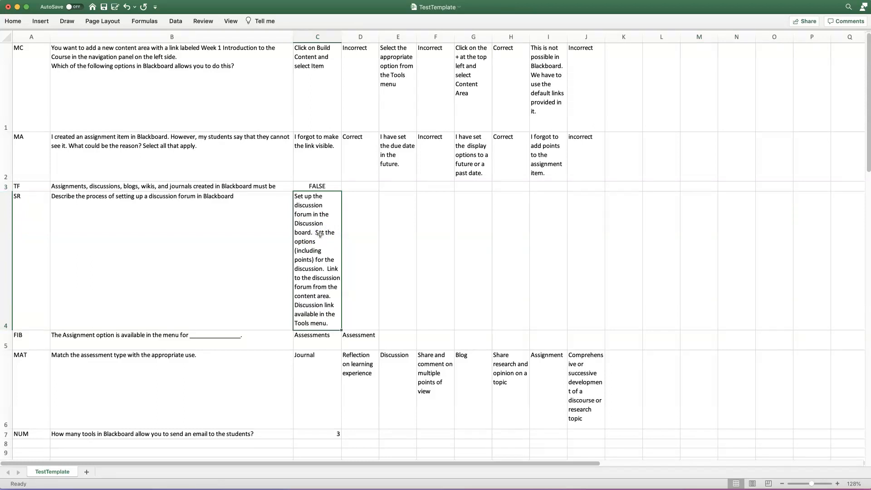
Step: Examine the fill-in-the-blank question in row 5 and its accepted answers in columns C and D
left_click(9, 340)
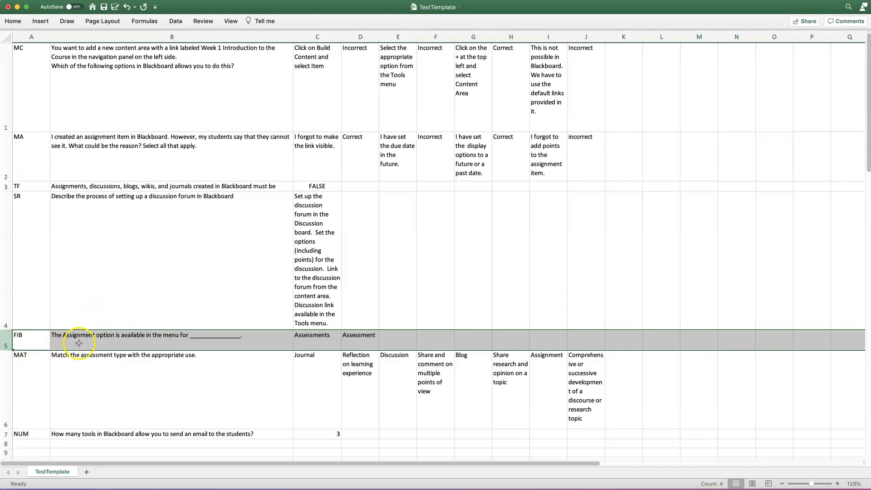
left_click(360, 341)
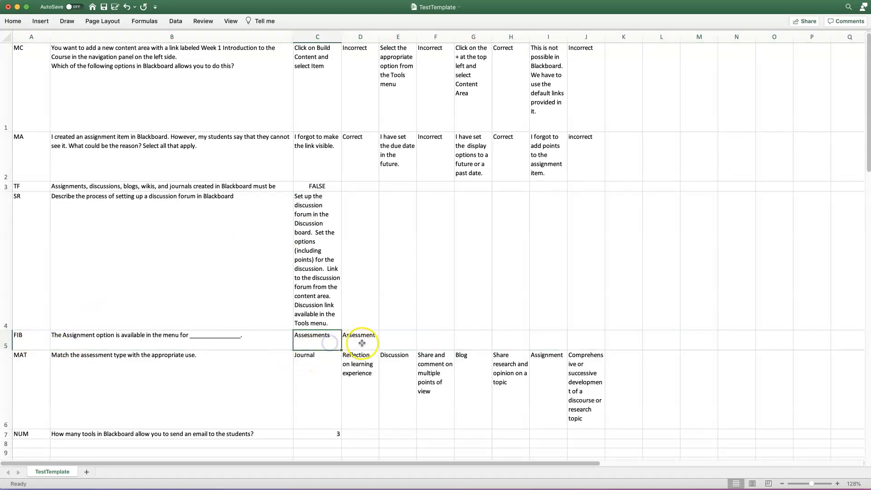
left_click(320, 345)
left_click(361, 345)
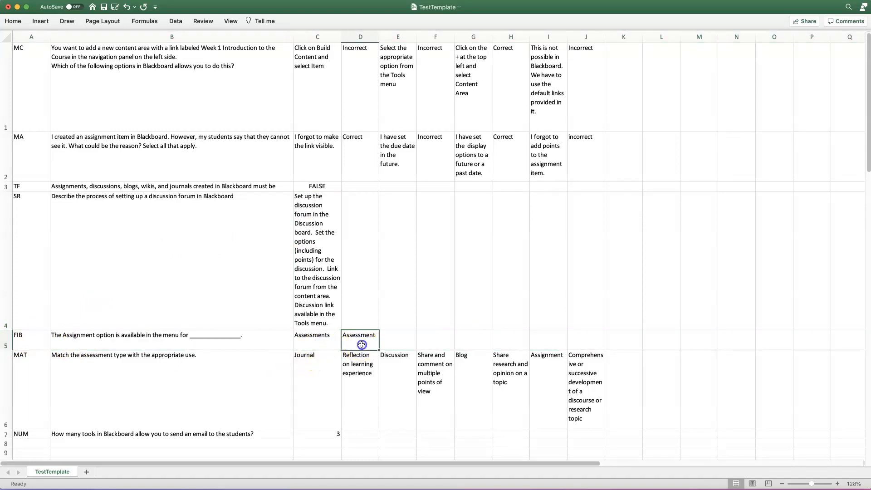
left_click(324, 345)
left_click(352, 345)
Step: Examine the matching question in row 6 and how each assessment type is paired with its use in the adjacent cell
left_click(9, 376)
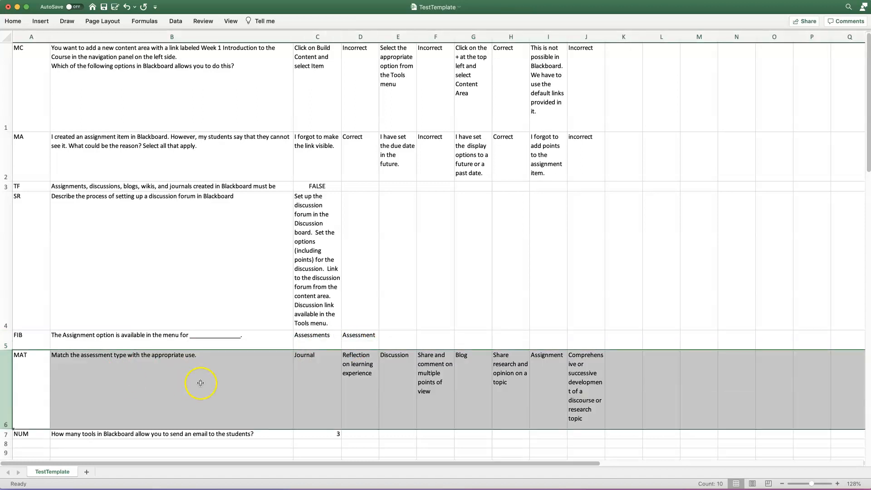
left_click(310, 372)
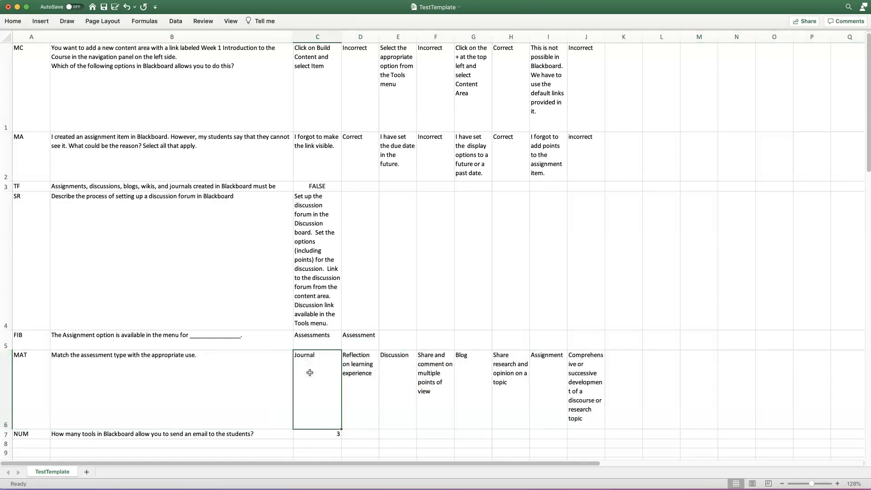
left_click(366, 374)
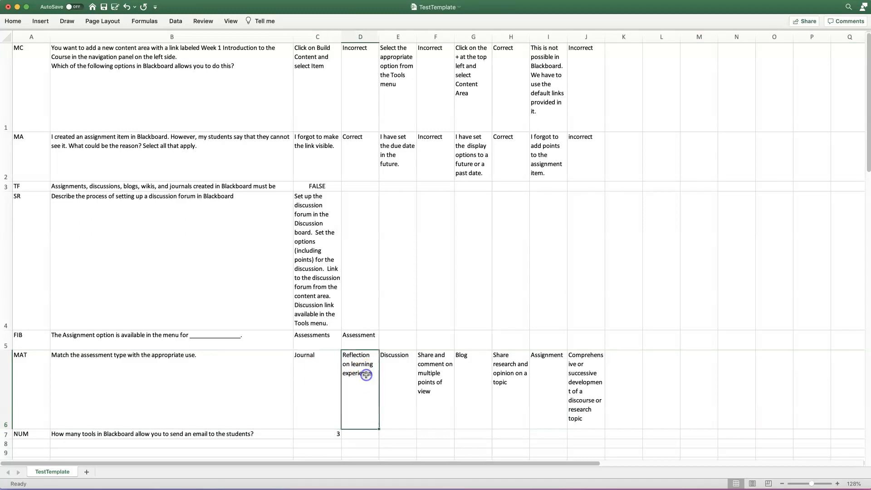
left_click(389, 372)
left_click(437, 373)
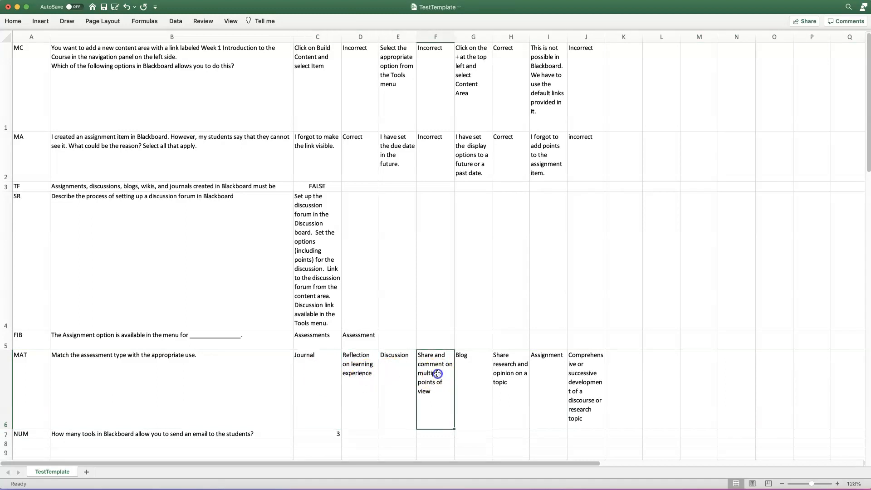
left_click(467, 373)
Step: Review the numeric question in row 7, including its question text and answer cell
left_click(6, 434)
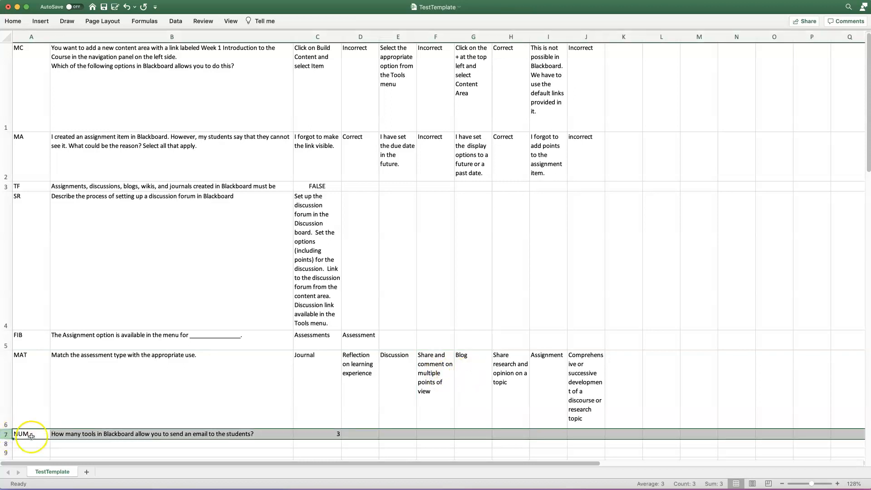
left_click(83, 434)
left_click(308, 435)
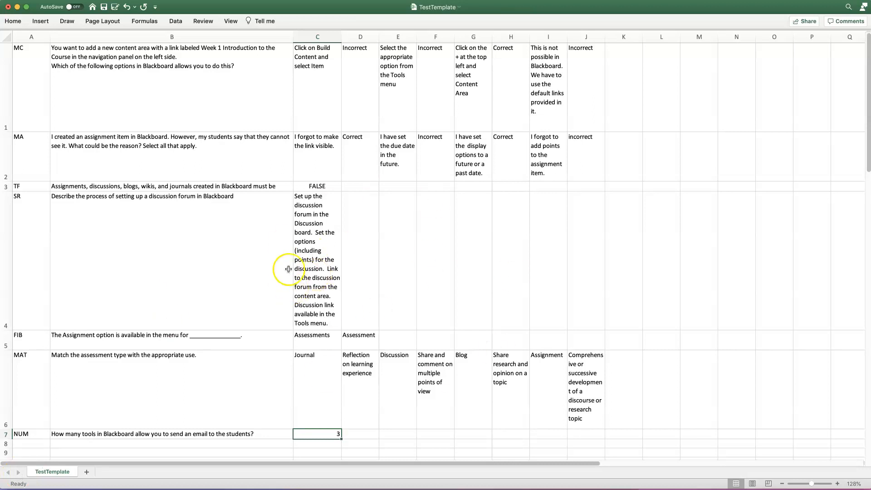
Step: Save a copy of the TestTemplate workbook as Tab delimited Text (.txt) in the 2020_09Revisions folder
left_click(48, 1)
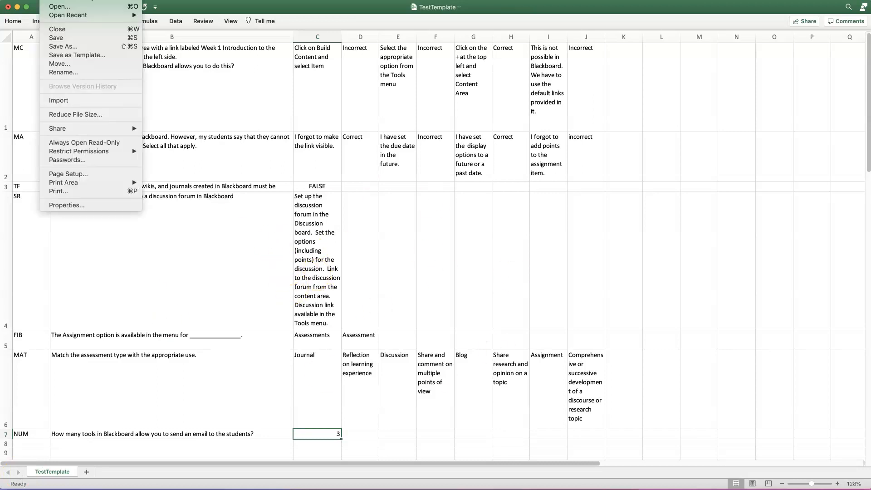
left_click(58, 48)
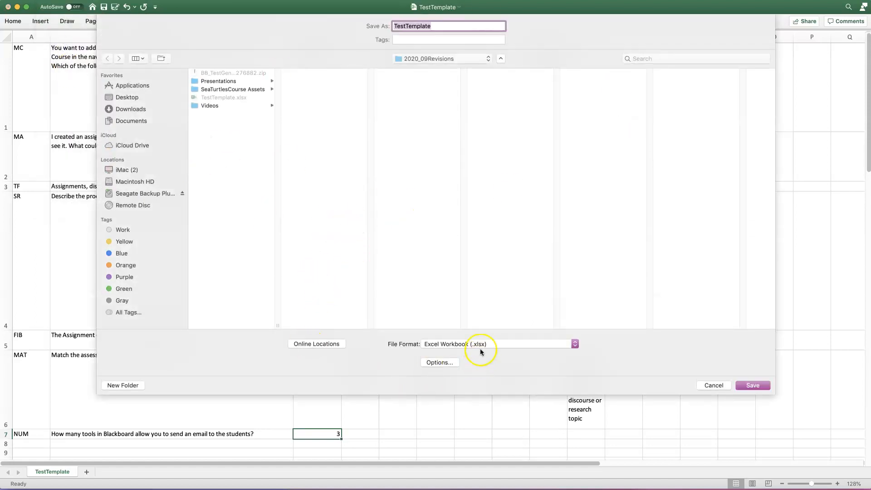
left_click(464, 344)
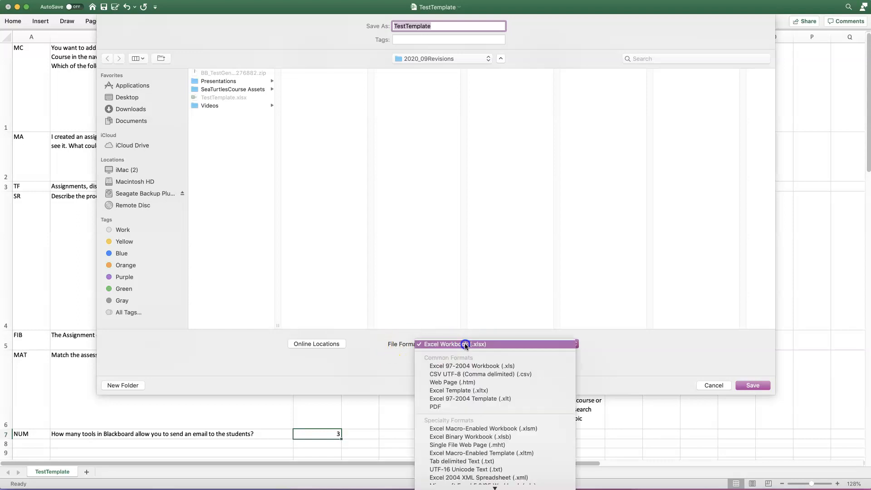
left_click(458, 462)
left_click(745, 384)
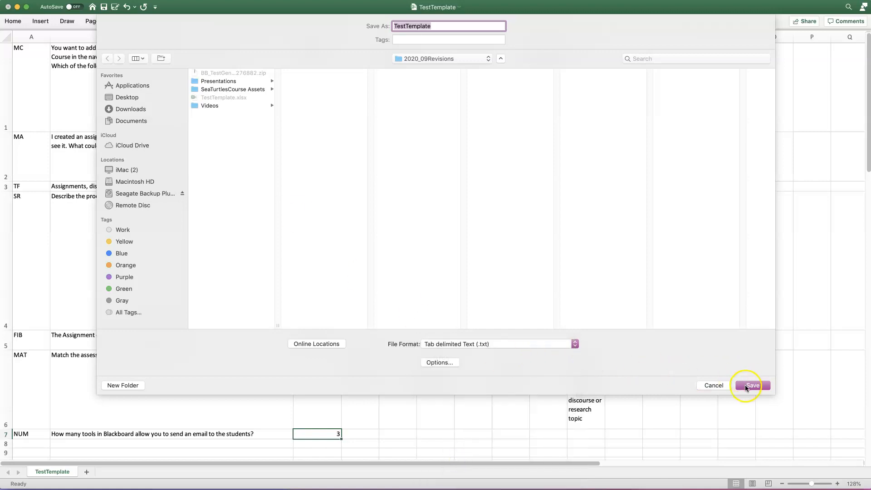
left_click(531, 158)
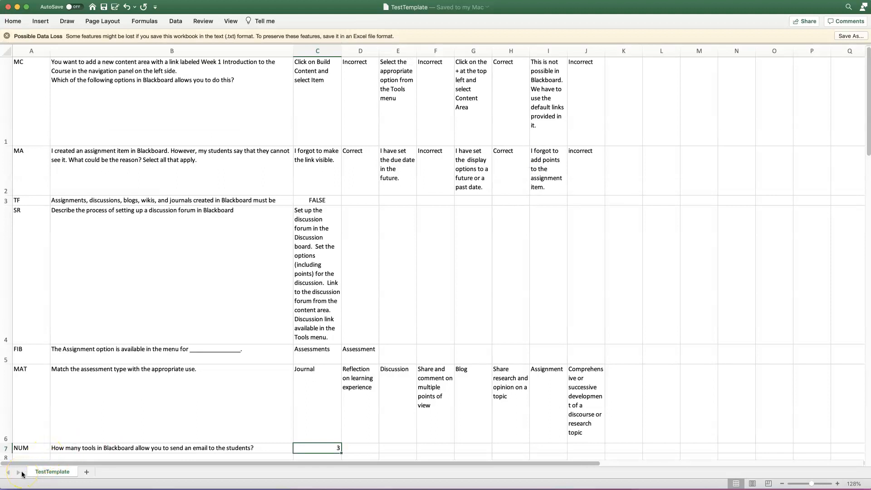
Step: Highlight the question-type codes in column A and open the Blackboard Help page for college or university instructors in the browser
left_click(31, 51)
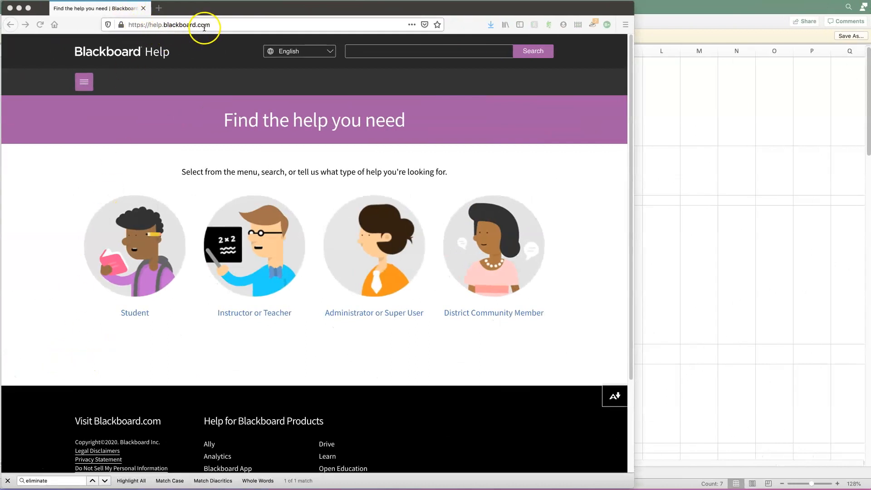
left_click(255, 360)
left_click(269, 316)
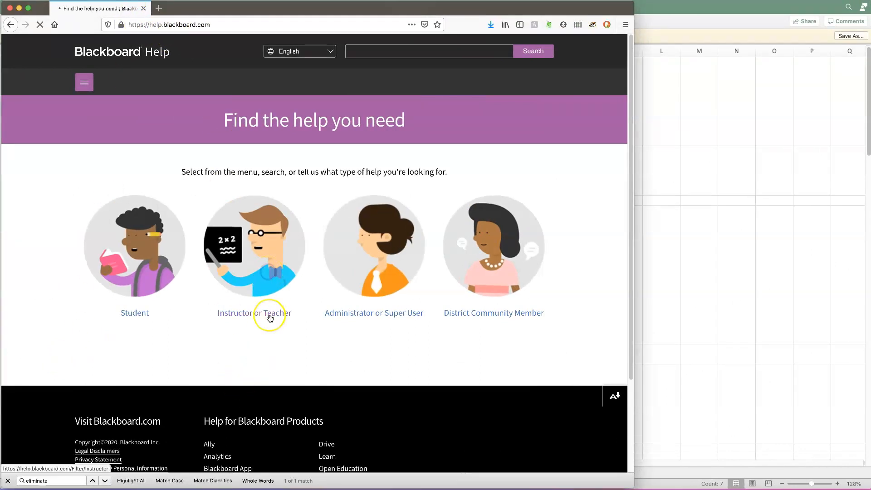
left_click(173, 196)
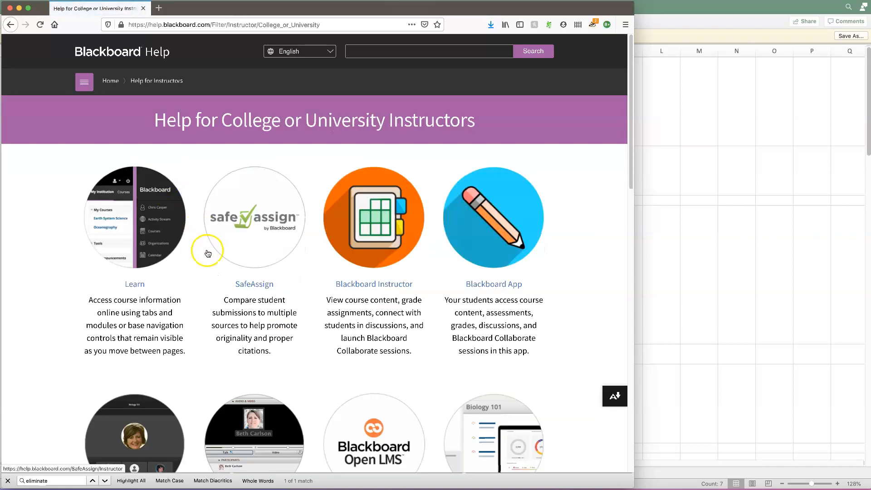
Step: Open the Learn help for instructors and go to its Tests, Pools, and Surveys topic
scroll(207, 253, "down", 3)
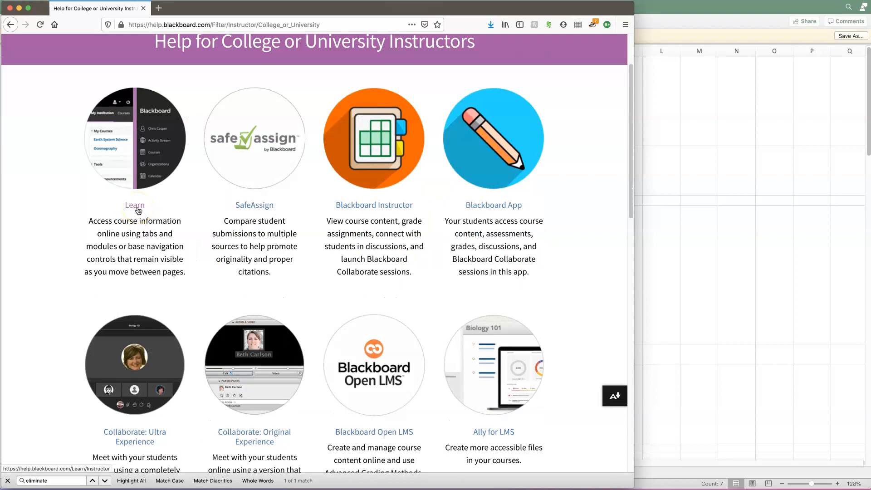
left_click(137, 209)
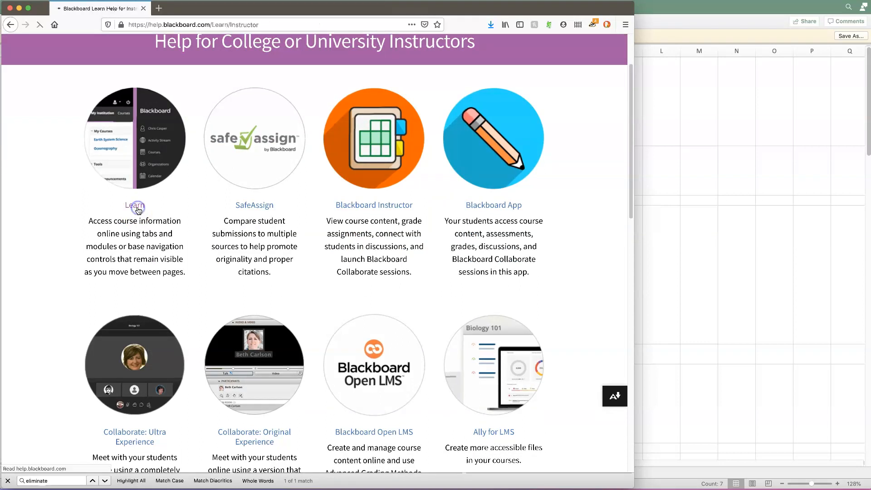
scroll(236, 240, "down", 10)
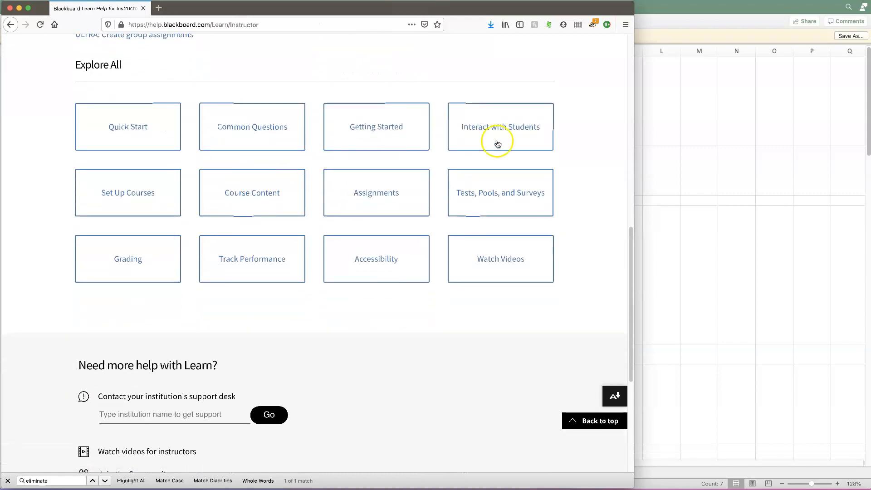
left_click(488, 200)
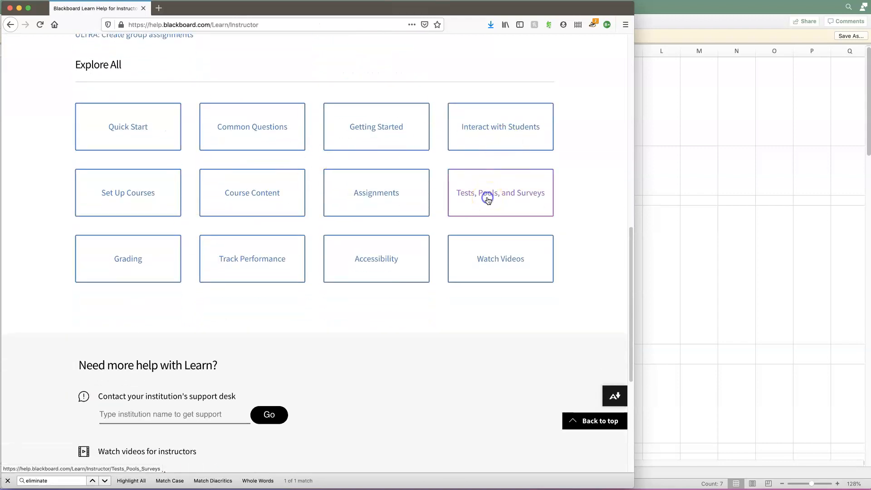
Step: Open the ORIGINAL: Reuse Questions topic and go to Upload Questions among its other ways to reuse questions
scroll(453, 223, "down", 8)
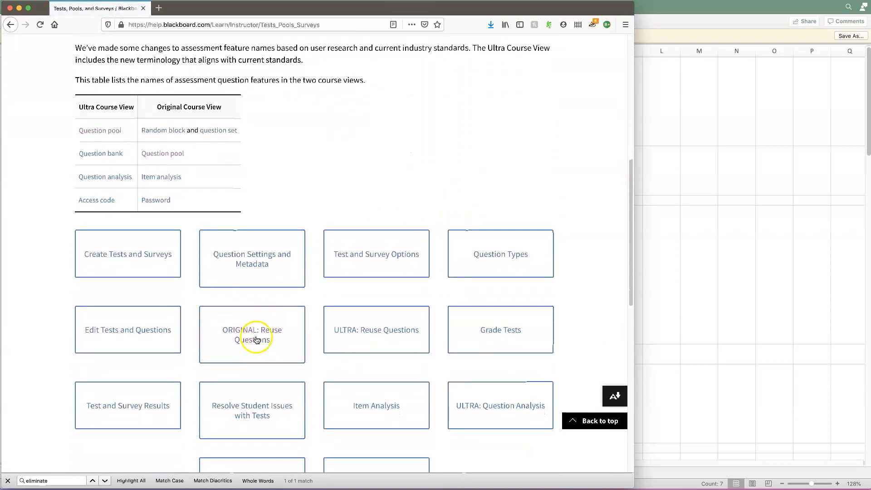
left_click(262, 345)
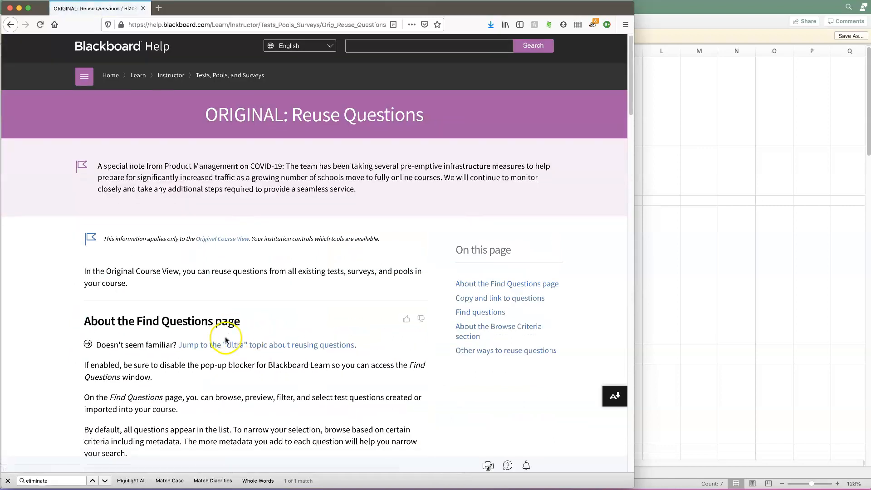
left_click(506, 350)
left_click(397, 235)
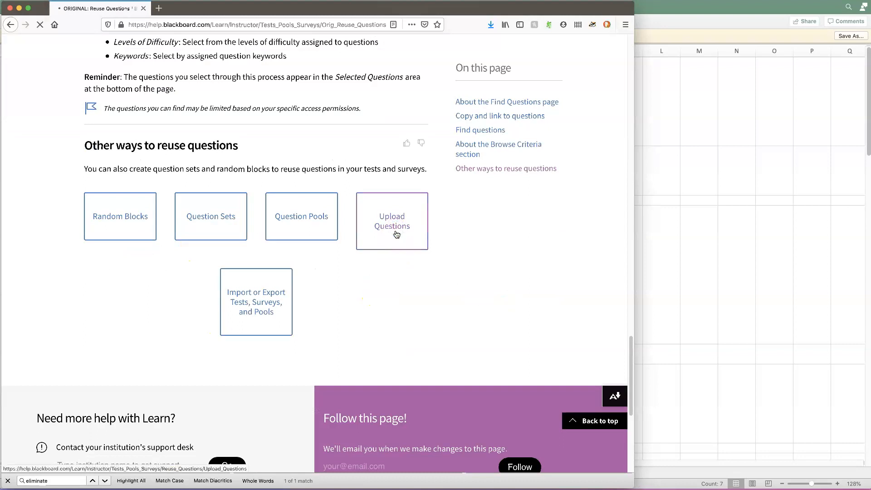
Step: Examine the file requirements and the question format guidelines table, especially the structure for multiple choice questions
scroll(317, 254, "down", 4)
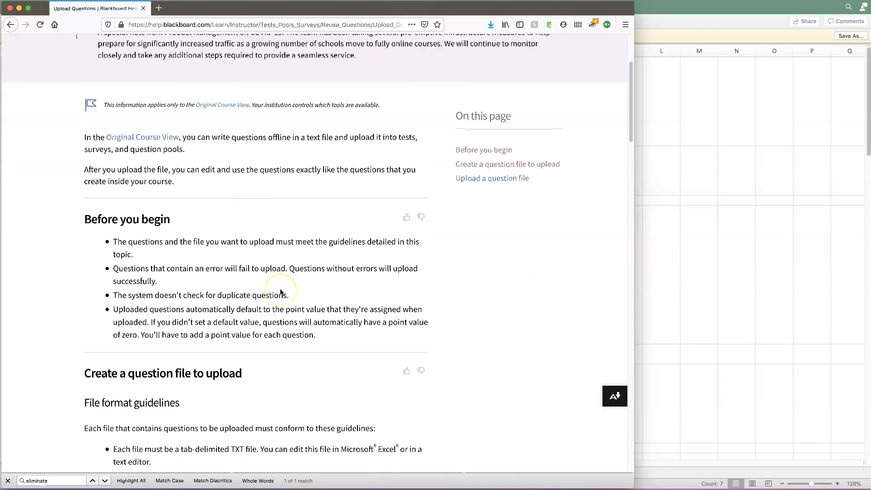
scroll(280, 291, "down", 20)
scroll(198, 198, "up", 5)
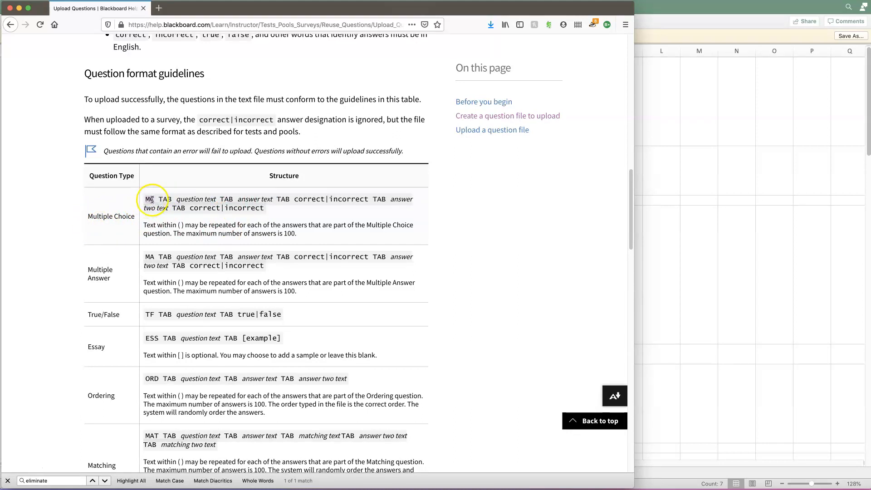
left_click_drag(194, 205, 291, 211)
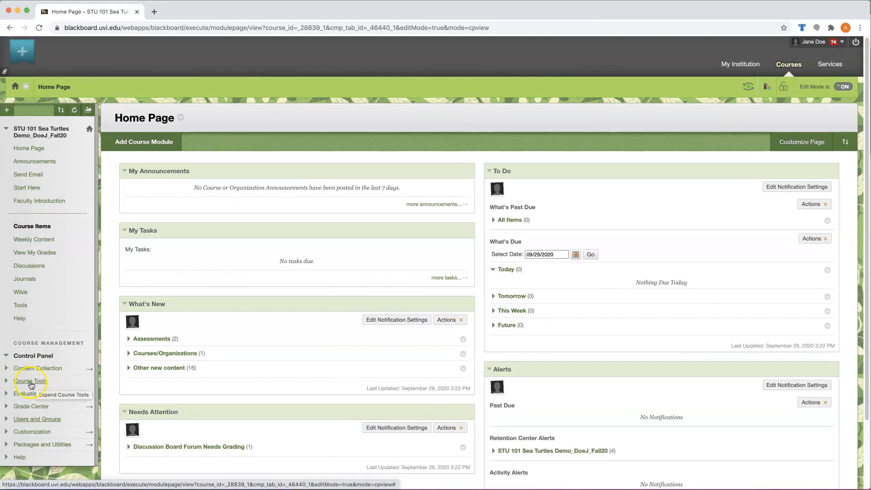
Step: In the Blackboard course's Tests tool, build a test named "Demo of uploading questions" and open its question upload page
left_click(31, 385)
scroll(34, 388, "down", 5)
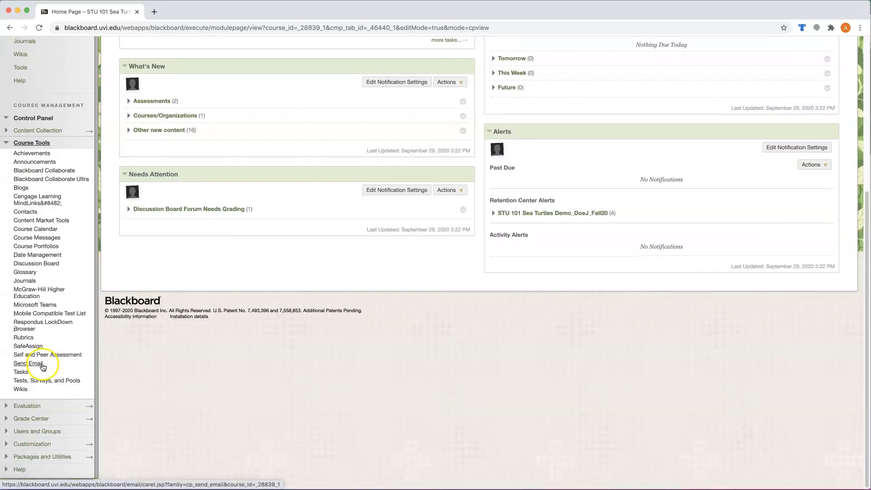
left_click(38, 386)
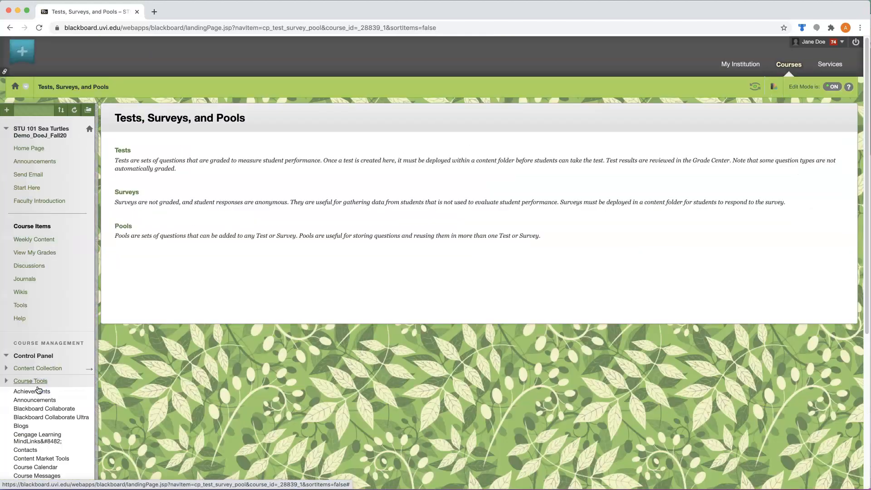
left_click(123, 152)
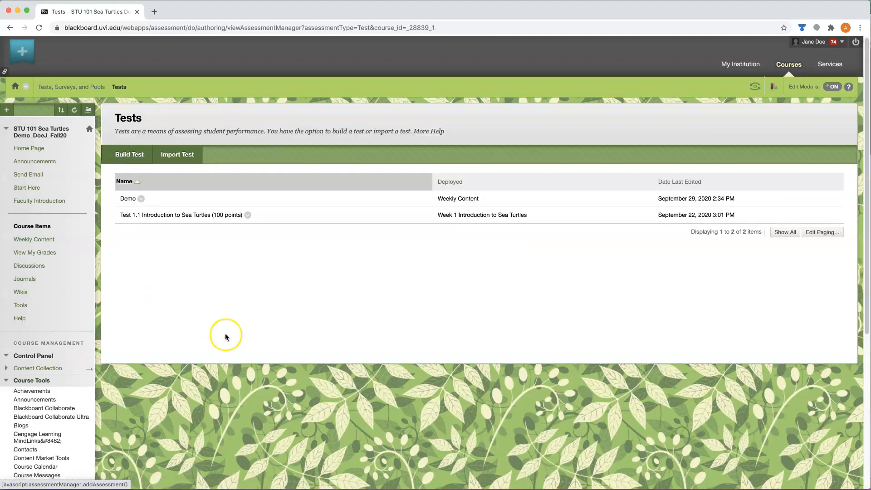
left_click(125, 154)
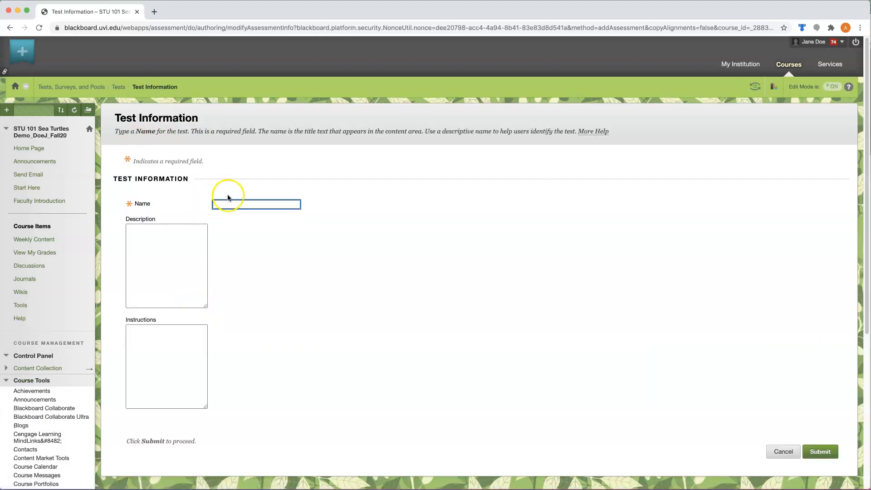
scroll(808, 280, "down", 5)
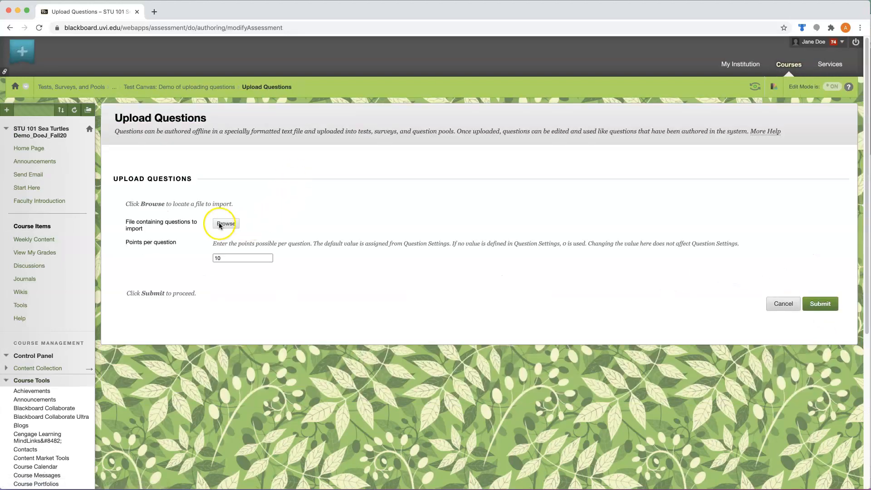
Step: Upload the questions from the plain-text TestTemplate file into the new test
left_click(221, 224)
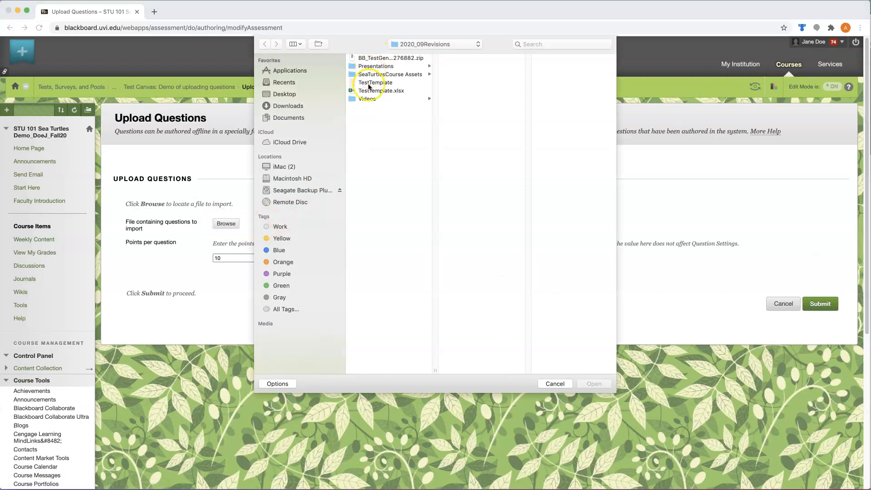
left_click(369, 83)
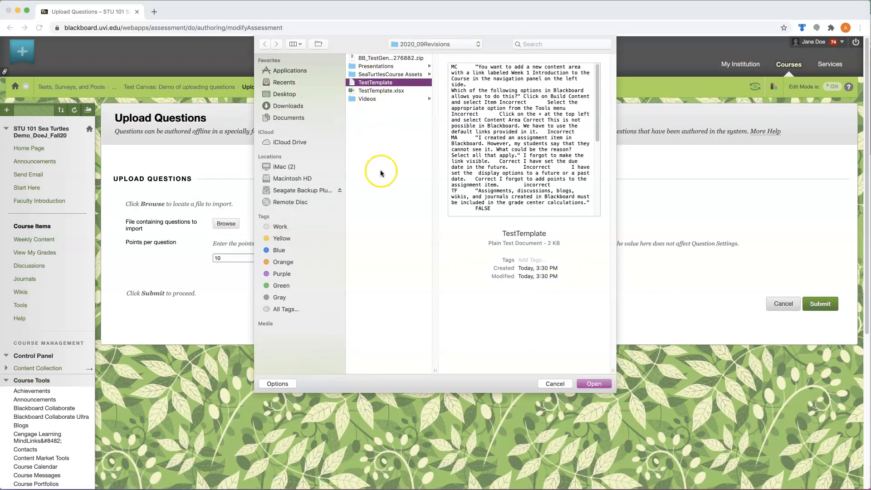
left_click(591, 384)
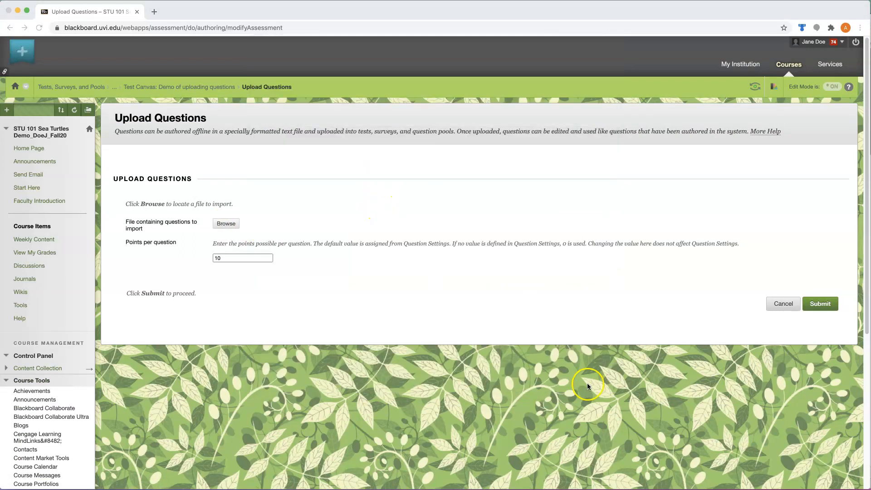
left_click(811, 304)
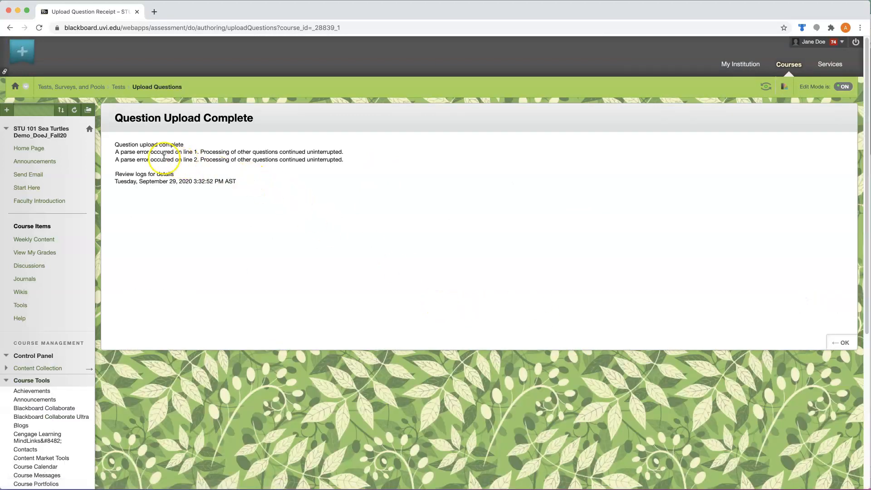
Step: Read the parse error lines in the upload receipt and return to the test canvas
left_click_drag(117, 154, 352, 165)
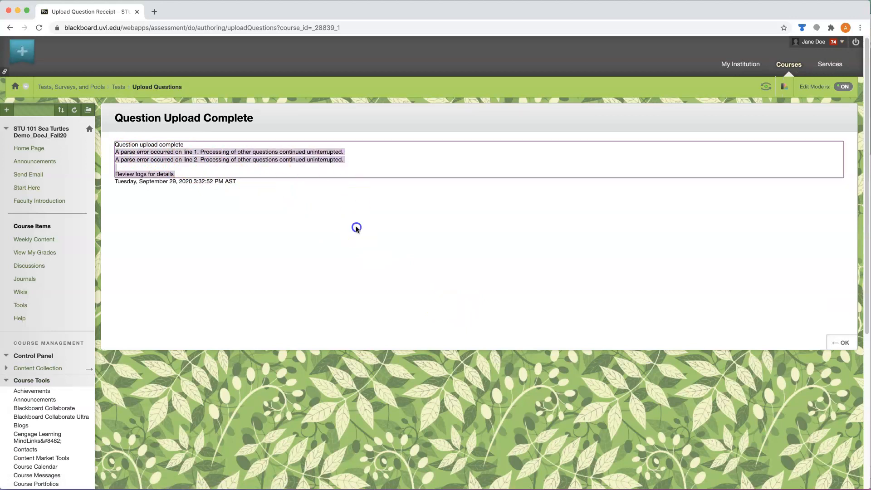
left_click(356, 228)
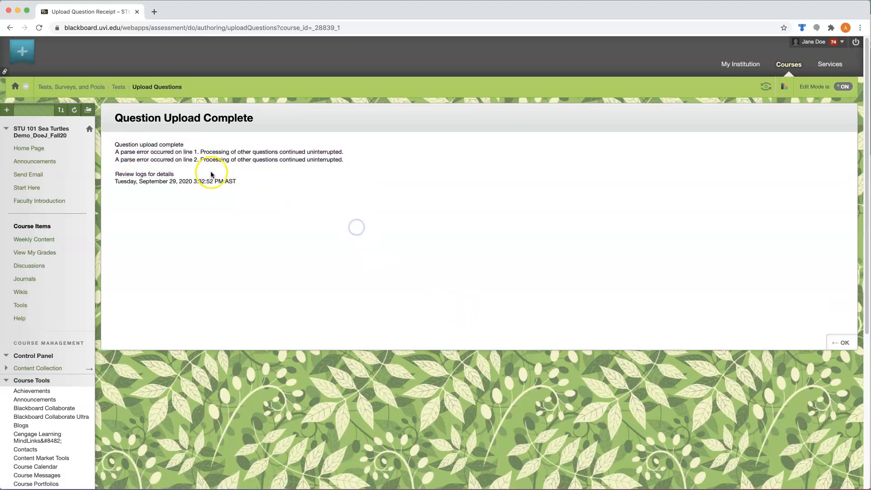
left_click(844, 342)
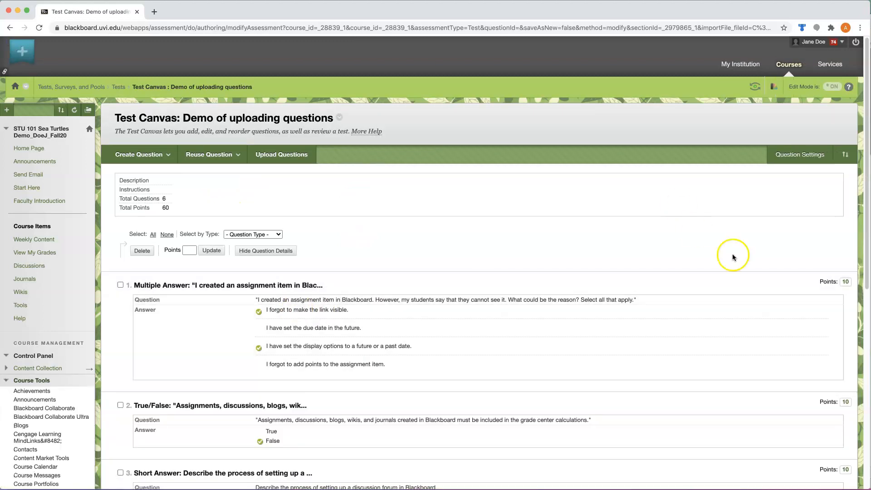
Step: Narrow the browser window and shift the Excel spreadsheet window beside it so the test canvas and the source questions are both visible
left_click_drag(866, 488, 495, 478)
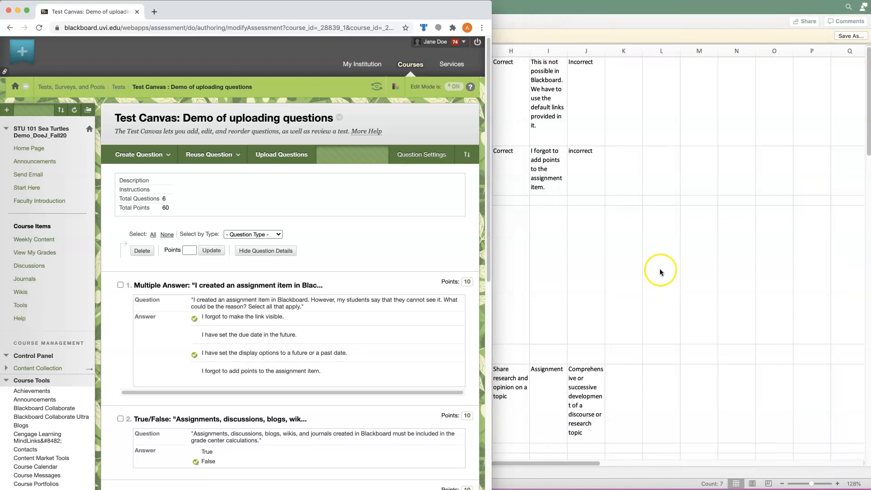
left_click(660, 271)
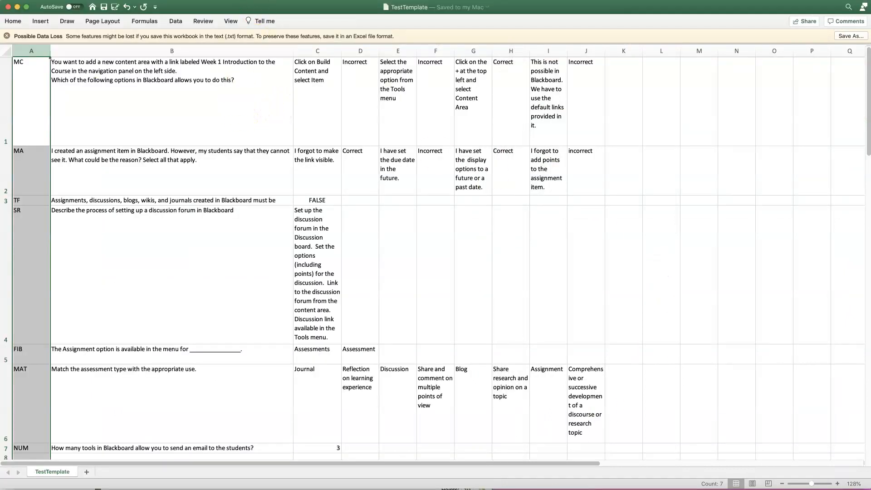
left_click_drag(268, 6, 503, 14)
Step: Compare the multiple choice and multiple answer questions in rows 1 and 2 with the uploaded questions in the test canvas
left_click(369, 91)
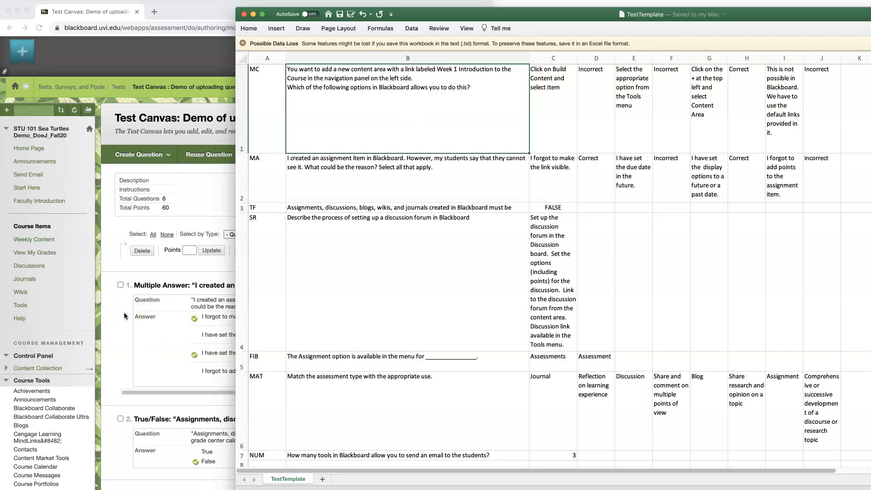
scroll(123, 314, "down", 2)
scroll(123, 314, "down", 1)
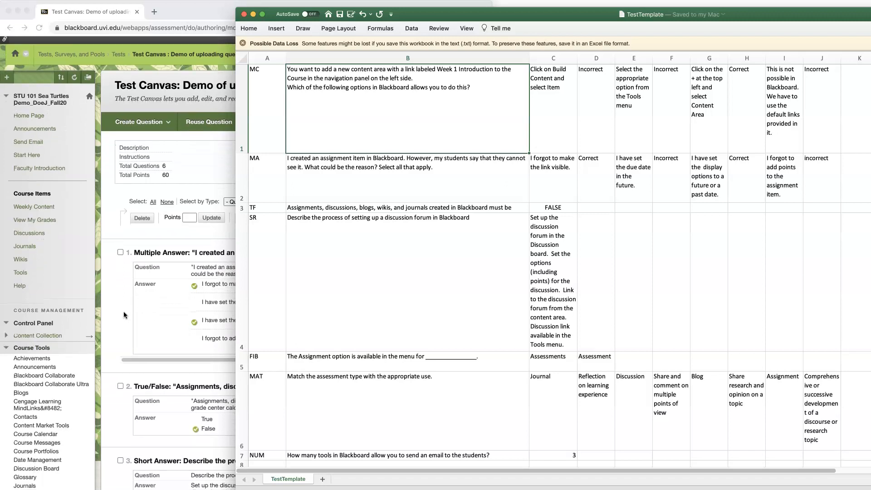
left_click(472, 180)
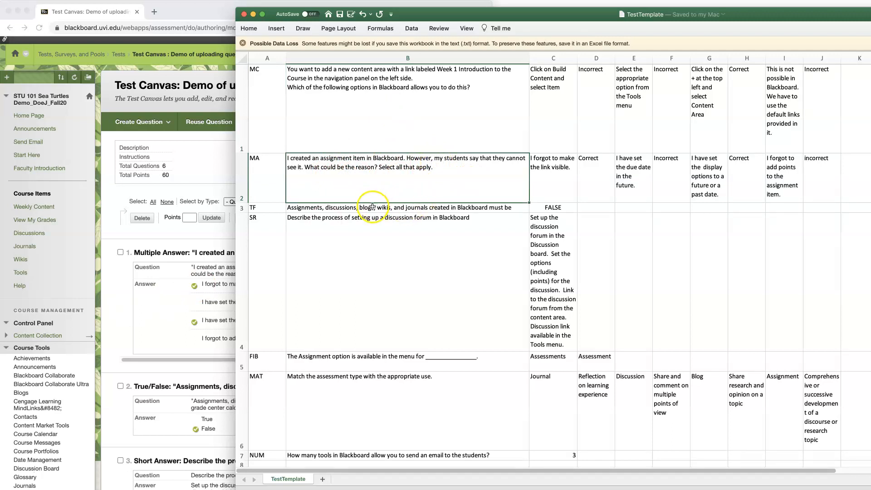
Step: Check the uploaded multiple answer and true/false questions in the test canvas against rows 2 and 3 of the spreadsheet
scroll(197, 227, "down", 3)
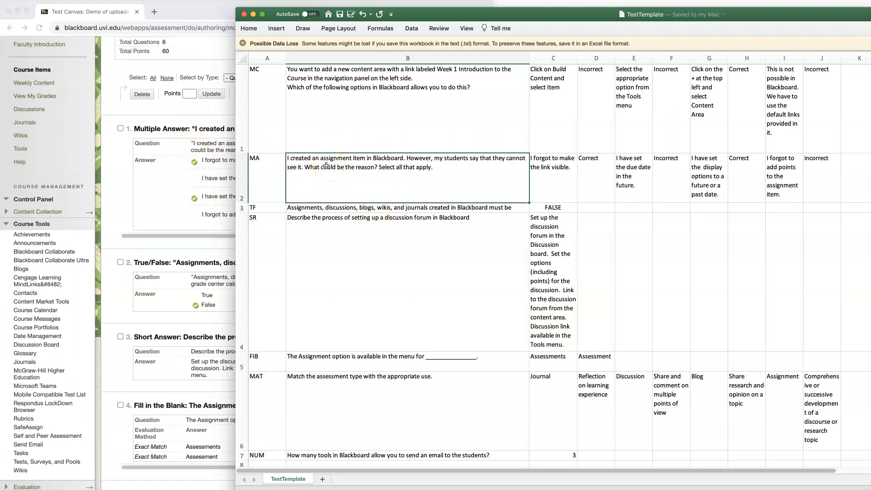
left_click(152, 149)
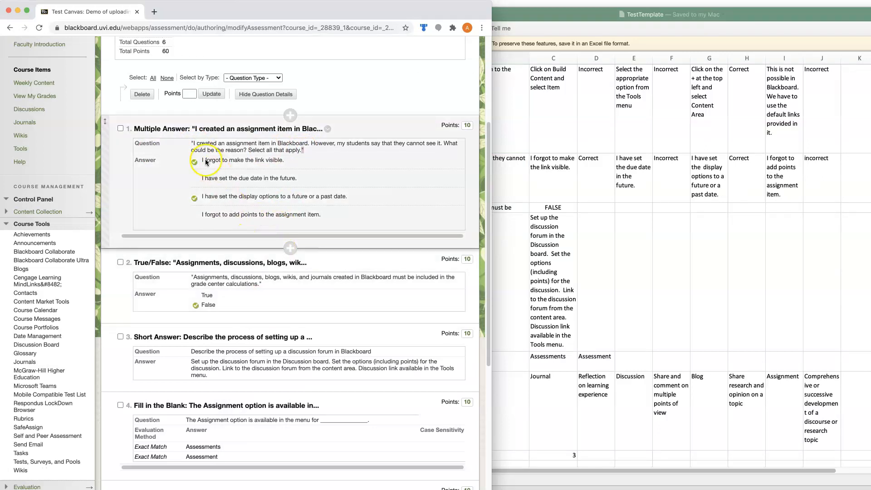
left_click(327, 130)
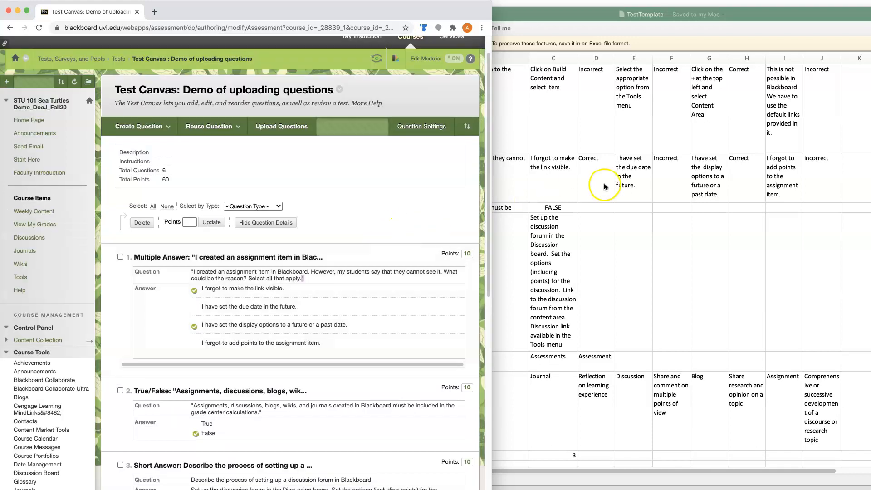
Step: Remove the line break before "Which of the following options" in the multiple choice question in cell B1 of the TestTemplate spreadsheet
left_click(546, 109)
double_click(430, 87)
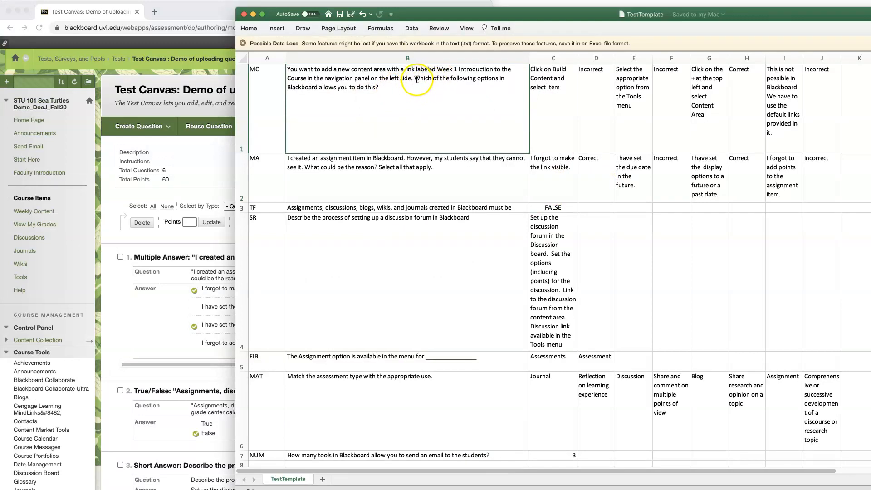
left_click(407, 255)
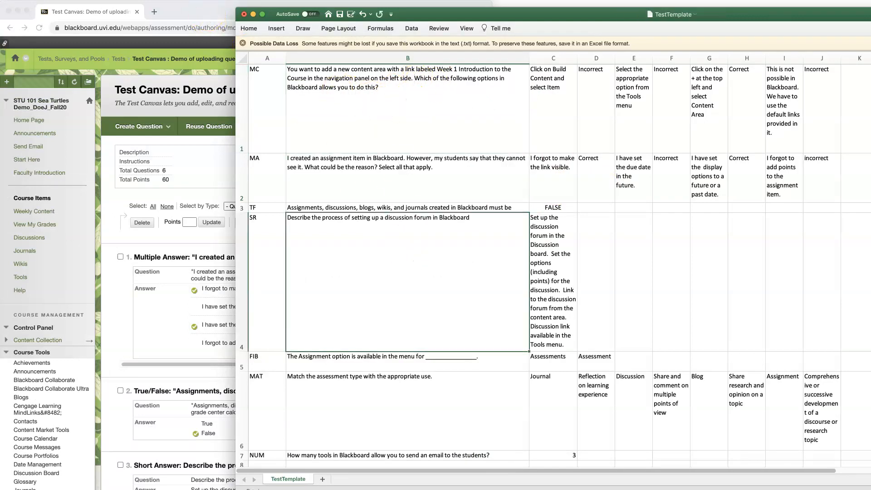
Step: Save the spreadsheet as TestTemplate in Tab delimited Text (.txt) format in the 2020_09Revisions folder, replacing the existing file and keeping that format
left_click(49, 0)
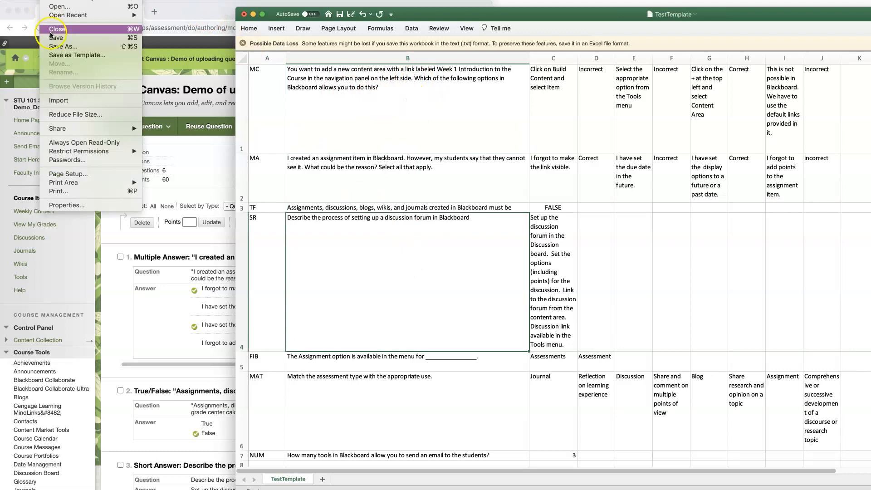
left_click(57, 47)
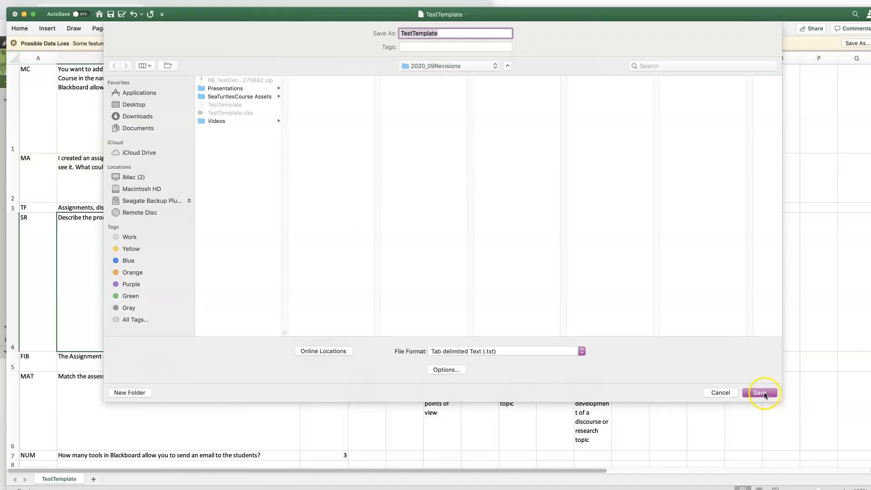
left_click(762, 392)
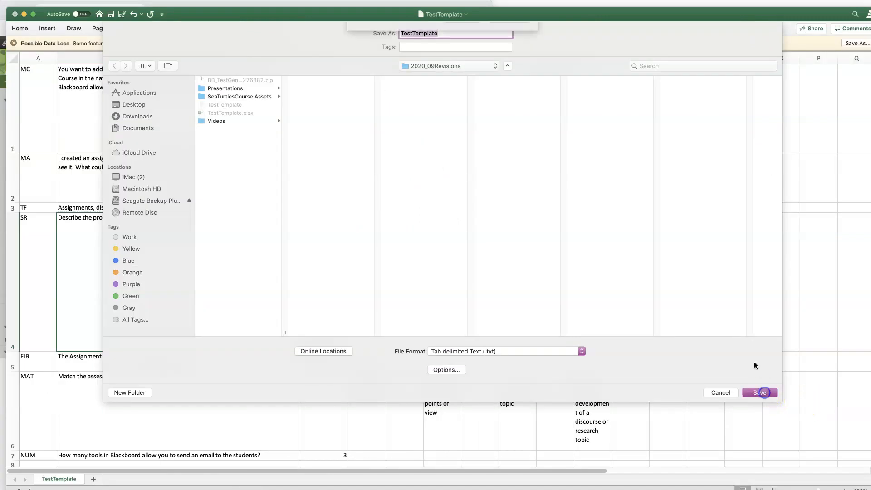
left_click(511, 77)
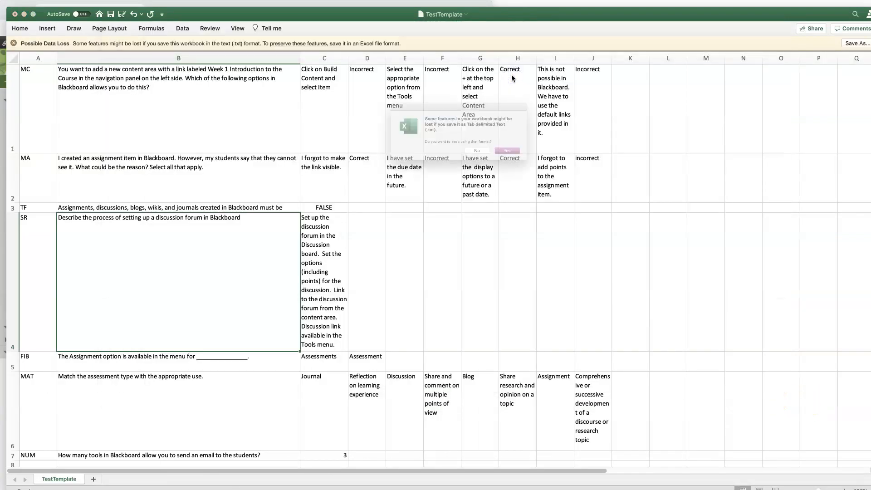
left_click(538, 157)
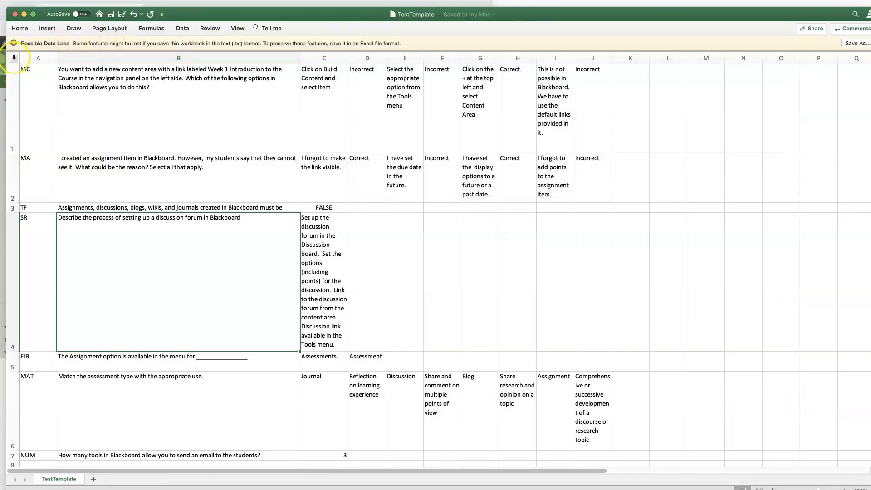
Step: Switch back to the Blackboard test canvas in the browser and delete all questions from the test
left_click(4, 63)
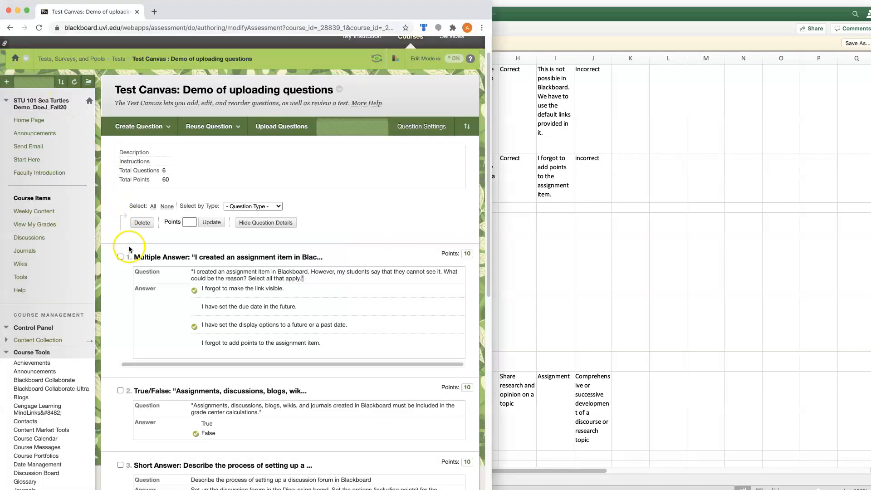
left_click(154, 206)
left_click(142, 222)
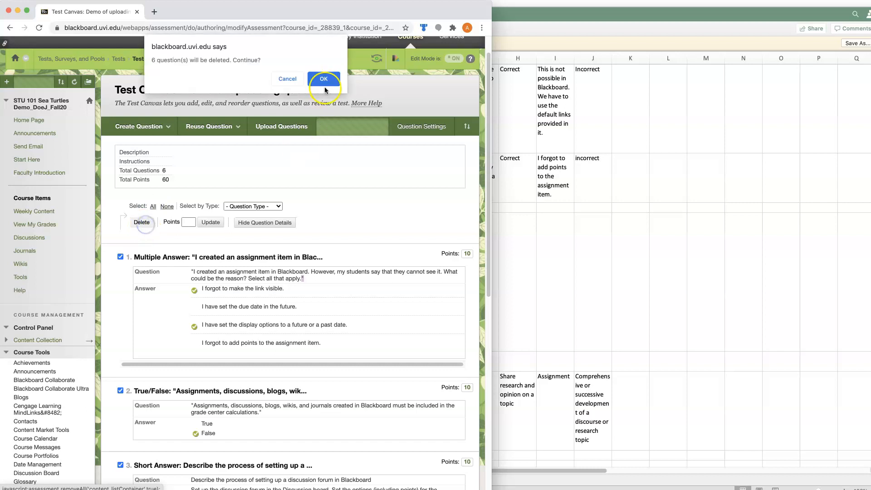
left_click(322, 78)
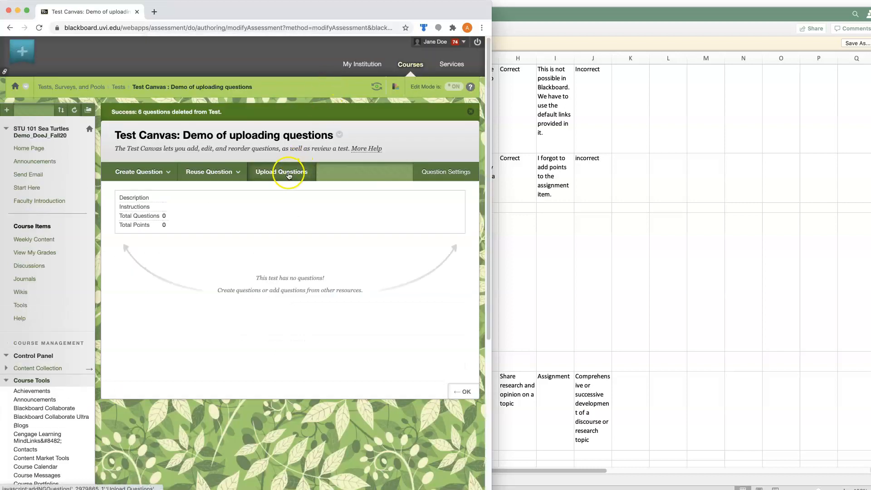
Step: Upload the questions from the corrected plain-text TestTemplate file with 10 points per question
left_click(289, 175)
left_click(205, 233)
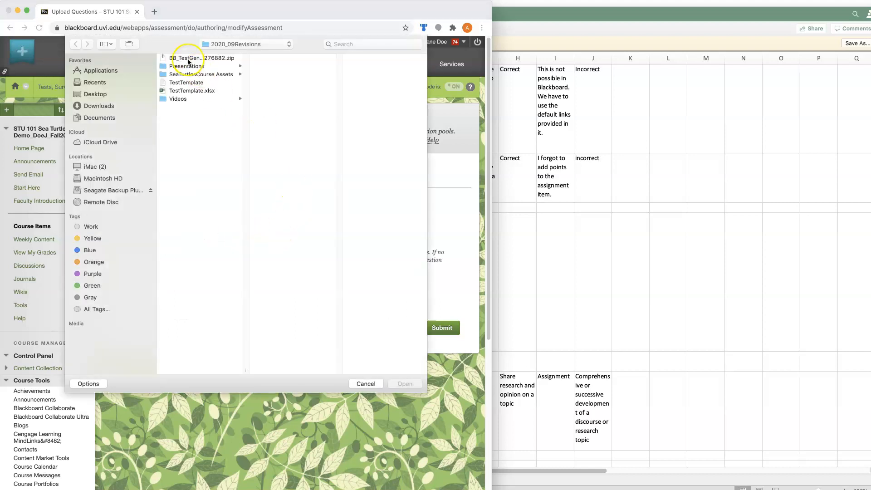
left_click(178, 83)
left_click(403, 384)
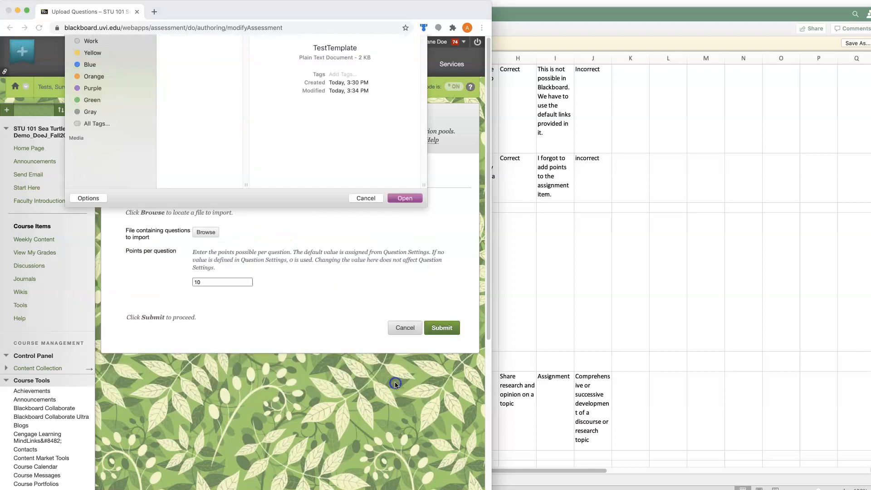
left_click(438, 328)
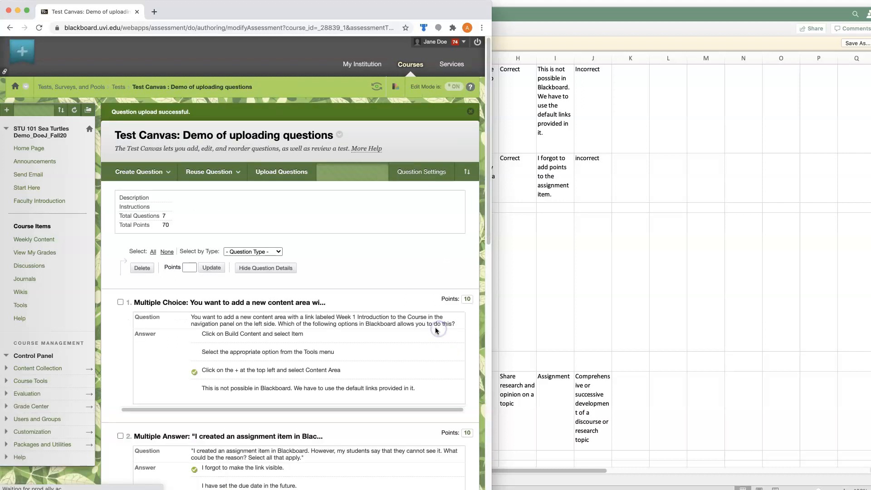
Step: Widen the browser window and review all the uploaded questions, from the multiple choice to the calculated numeric question
left_click_drag(490, 442, 630, 441)
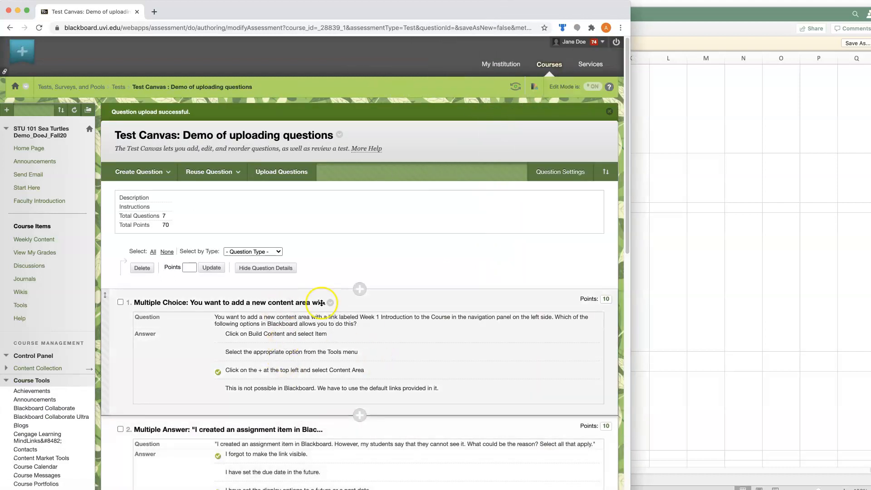
scroll(200, 313, "down", 5)
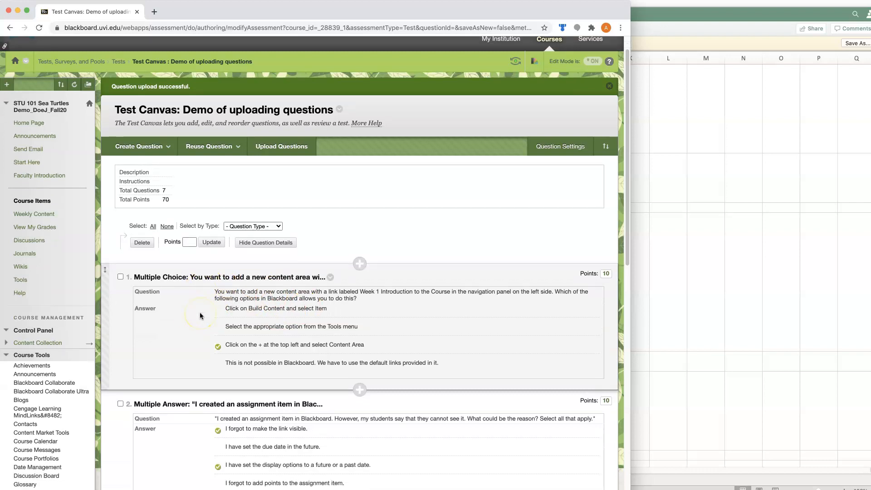
scroll(200, 315, "down", 6)
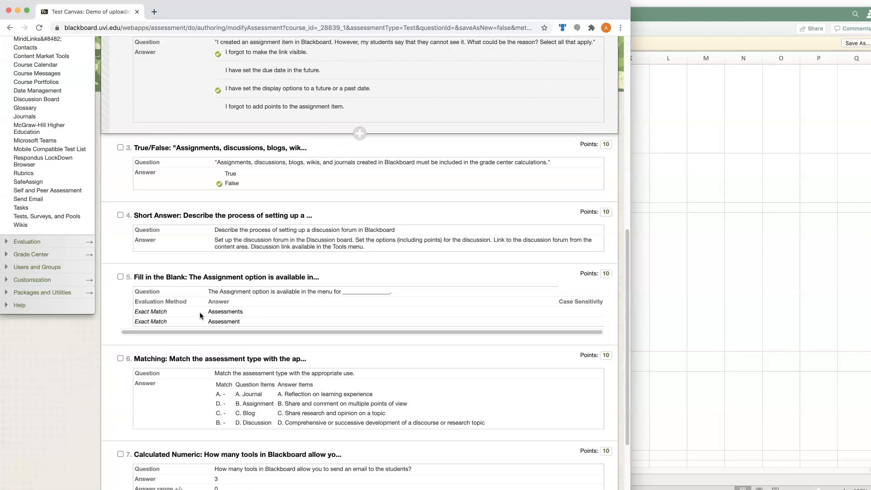
left_click(204, 326)
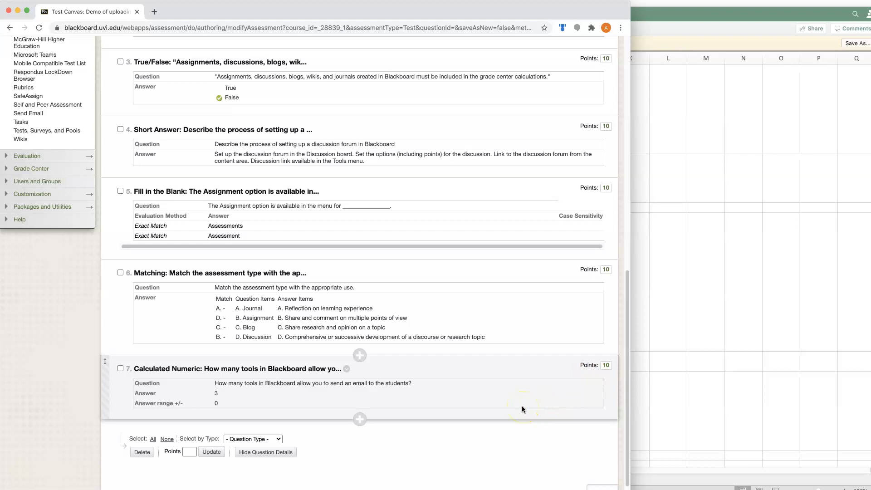
scroll(517, 340, "up", 15)
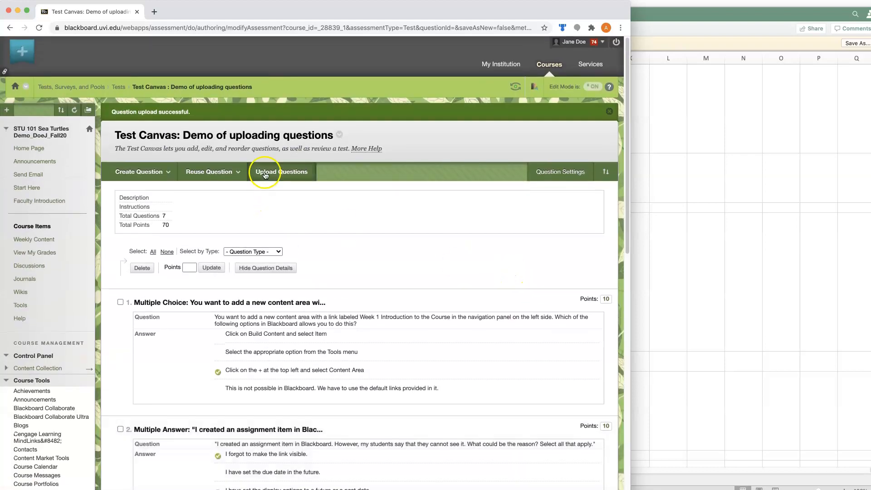
Step: Look at the points-per-question setting for uploads and the points and Extra Credit options of question 1, cancelling out of both
left_click(265, 174)
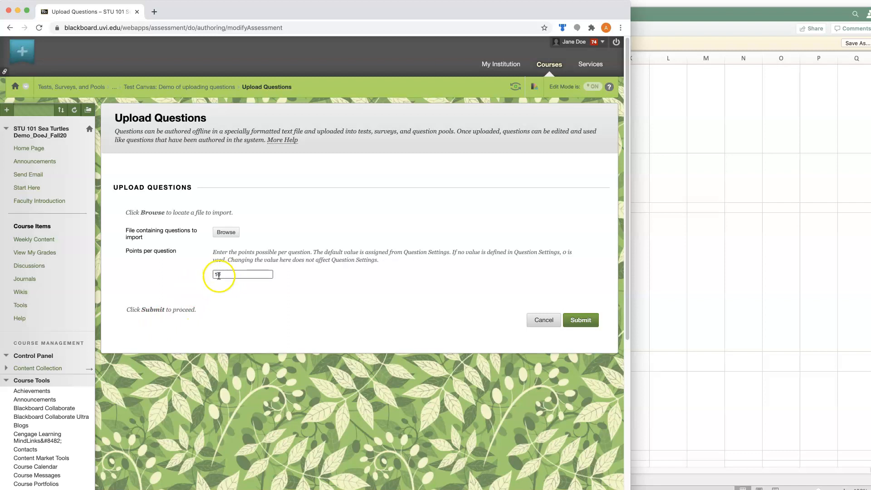
left_click(538, 320)
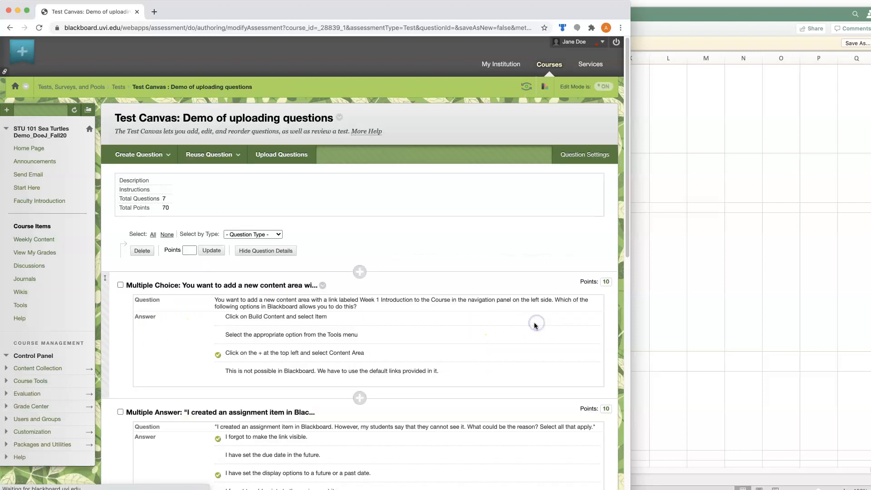
left_click(606, 282)
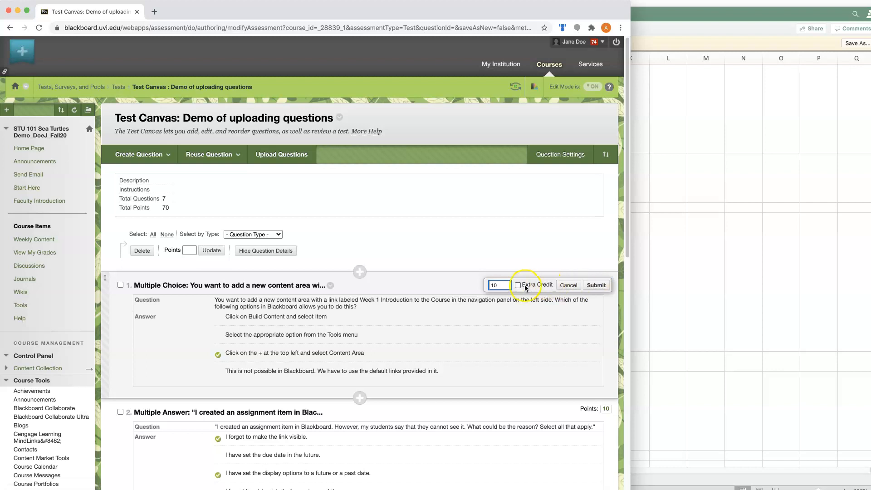
left_click(568, 284)
Step: Open the multiple choice question for editing to view its text and options, and return to the test canvas without saving
left_click(330, 285)
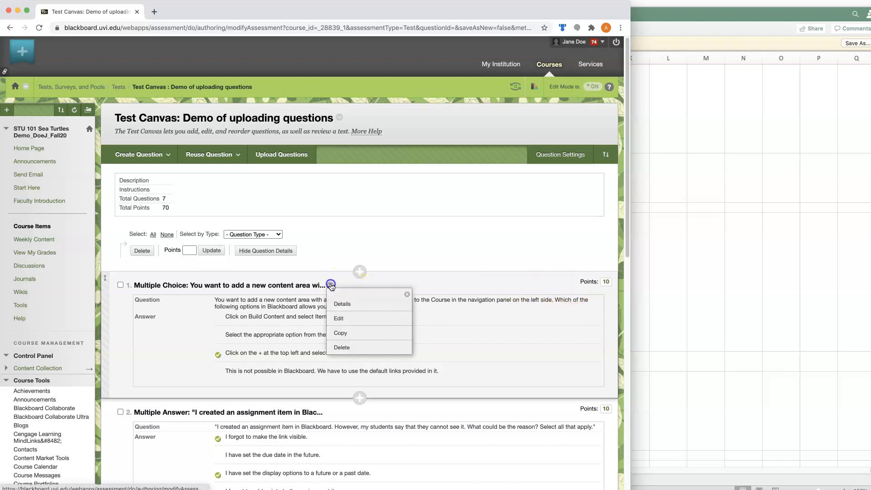
left_click(339, 318)
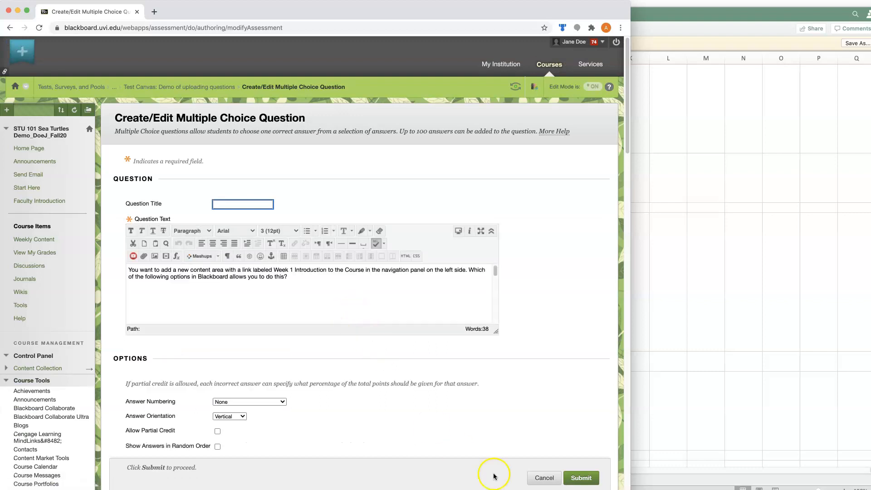
left_click(544, 477)
left_click(134, 154)
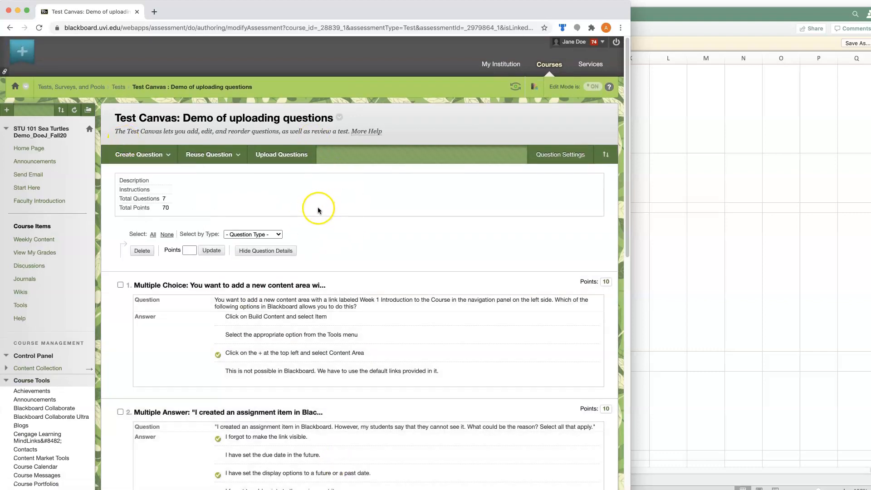
Step: Add the existing test "Demo of uploading questions" to the Weekly Content area
left_click(27, 244)
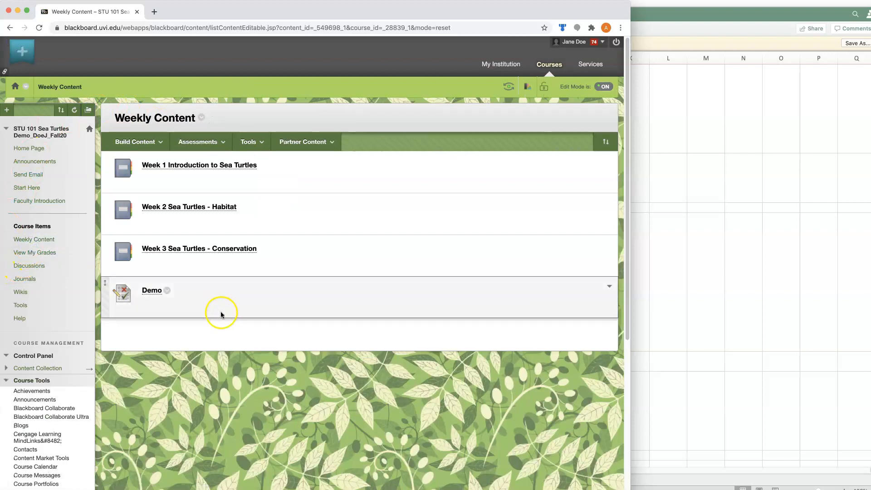
left_click(197, 141)
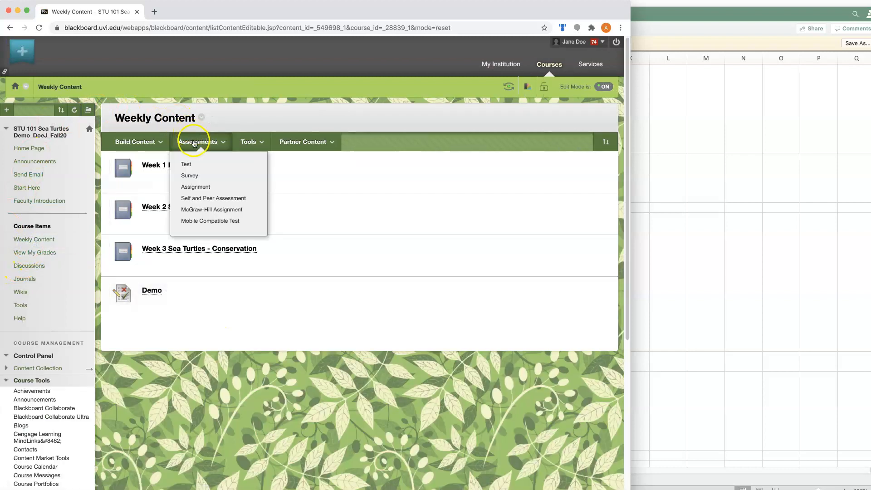
left_click(186, 166)
left_click(238, 254)
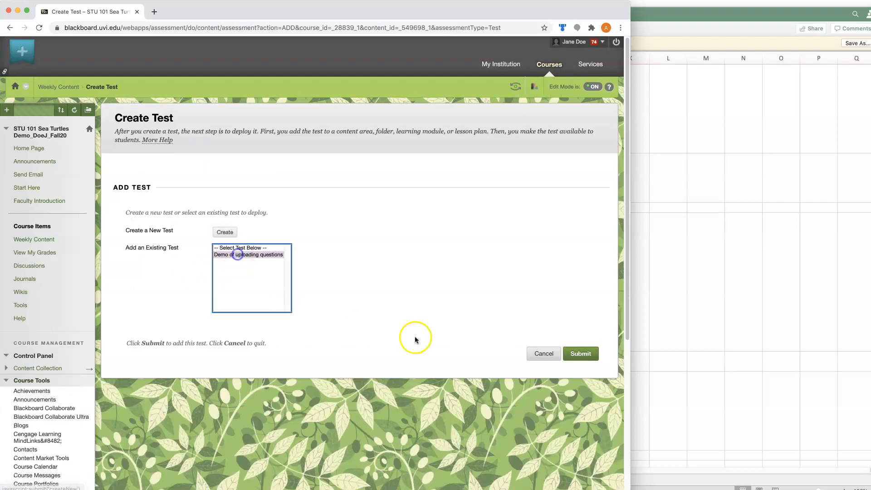
left_click(590, 355)
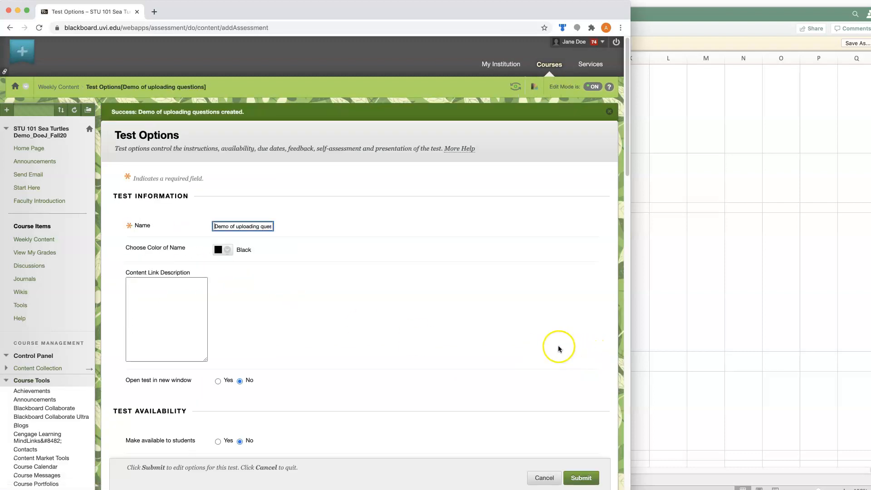